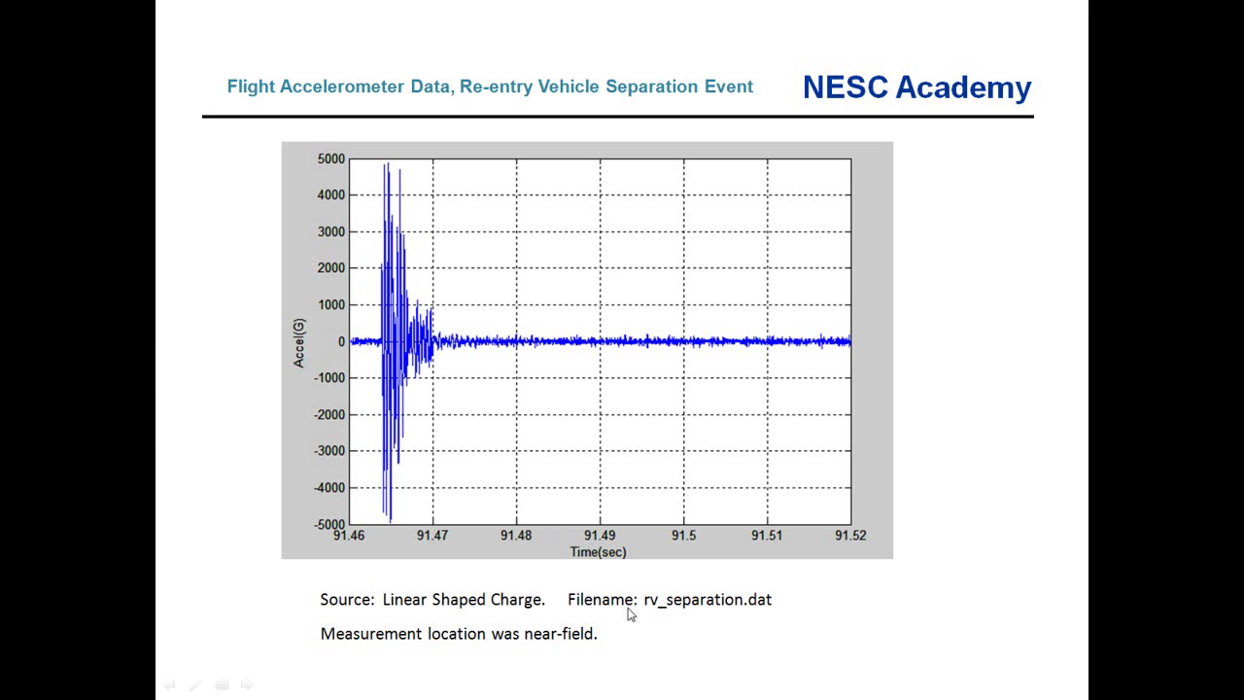
# Step: Exit the slide show and copy the filename rv_separation.dat from the slide's caption
pyautogui.press('Escape')
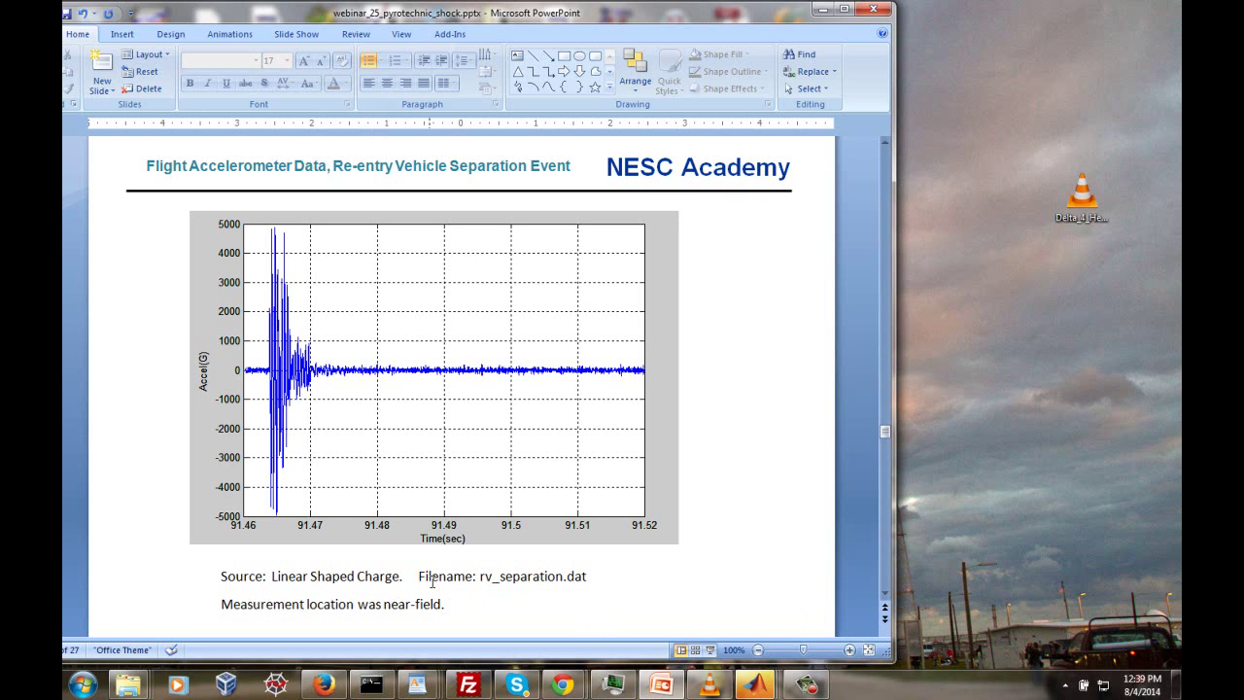
pyautogui.moveTo(478, 577); pyautogui.dragTo(588, 575)
pyautogui.hotkey('ctrl', 'c')
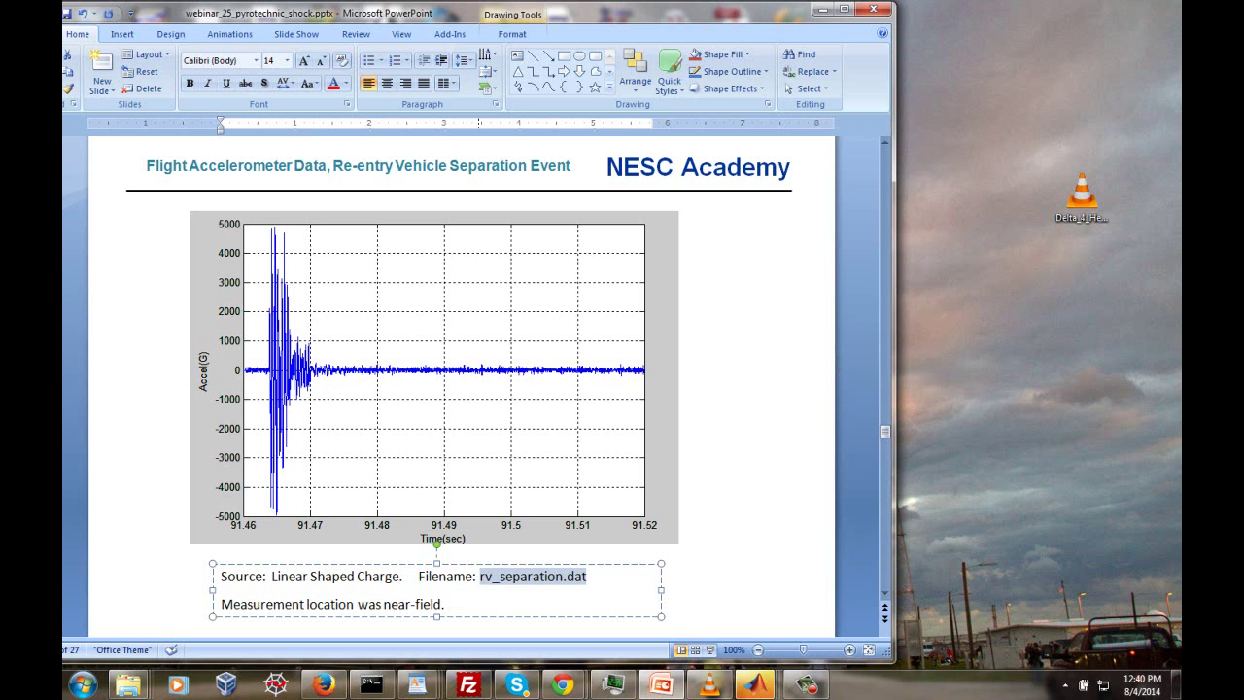
pyautogui.click(767, 470)
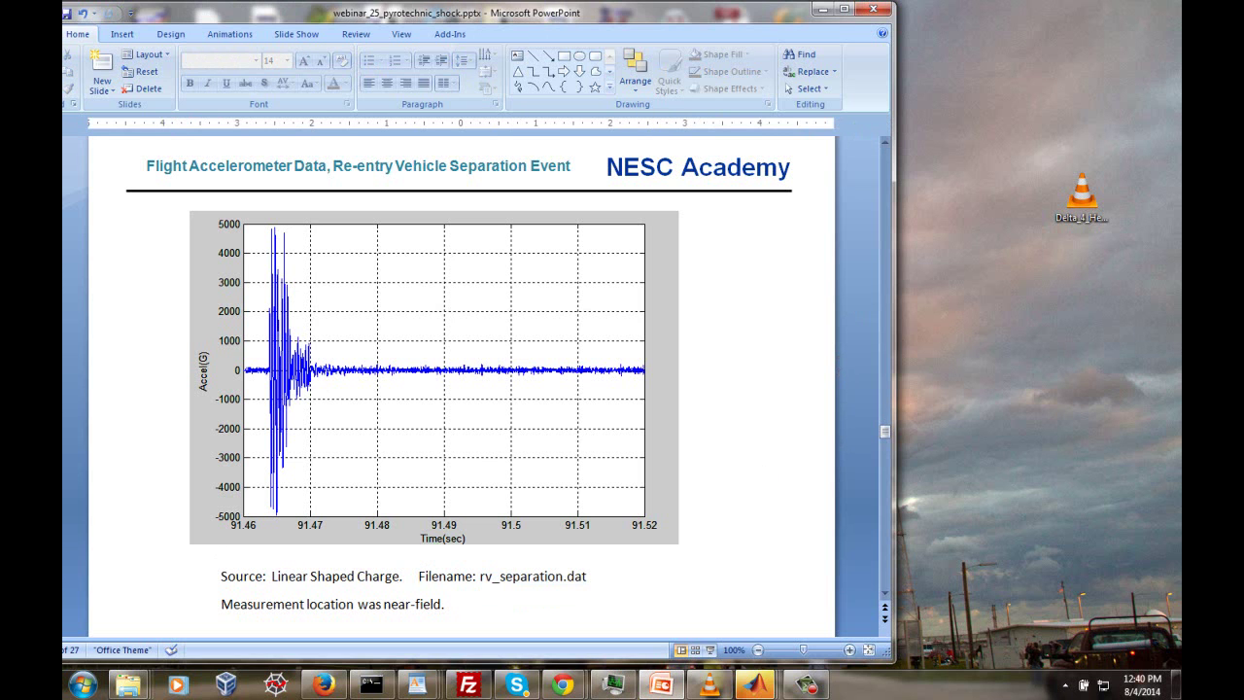
# Step: Switch to MATLAB and rerun the vibrationdata command from the command history
pyautogui.click(755, 684)
pyautogui.moveTo(710, 72); pyautogui.dragTo(382, 62)
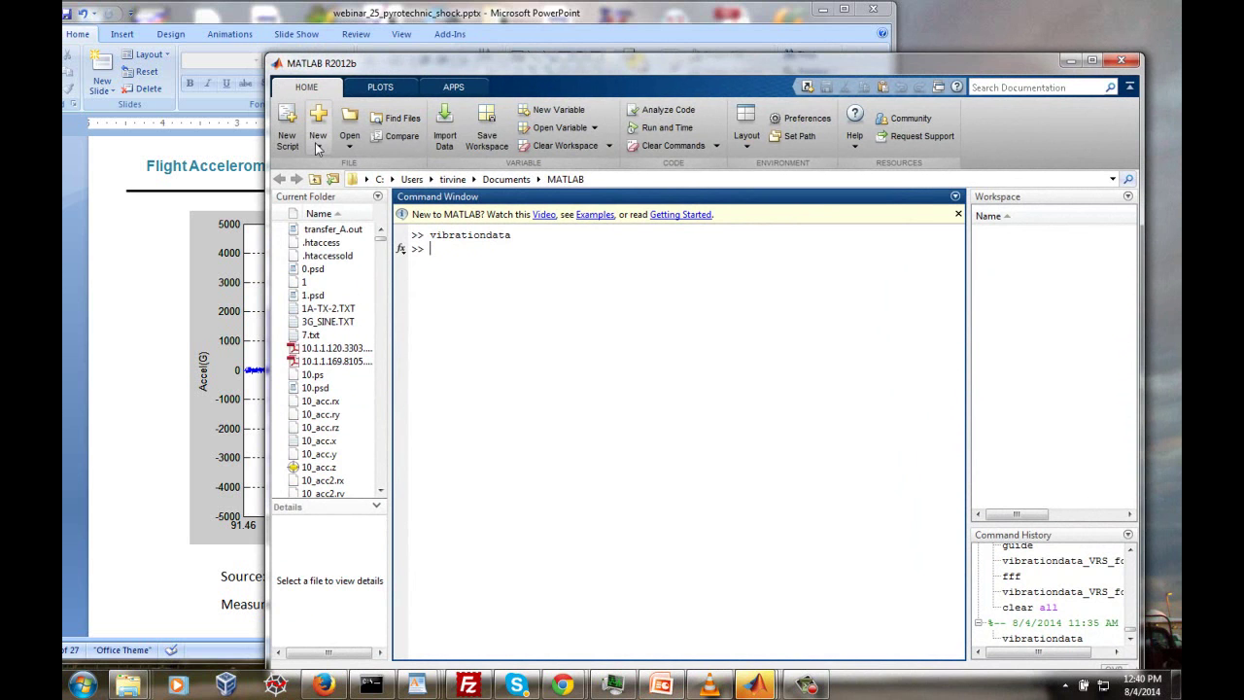
pyautogui.click(181, 356)
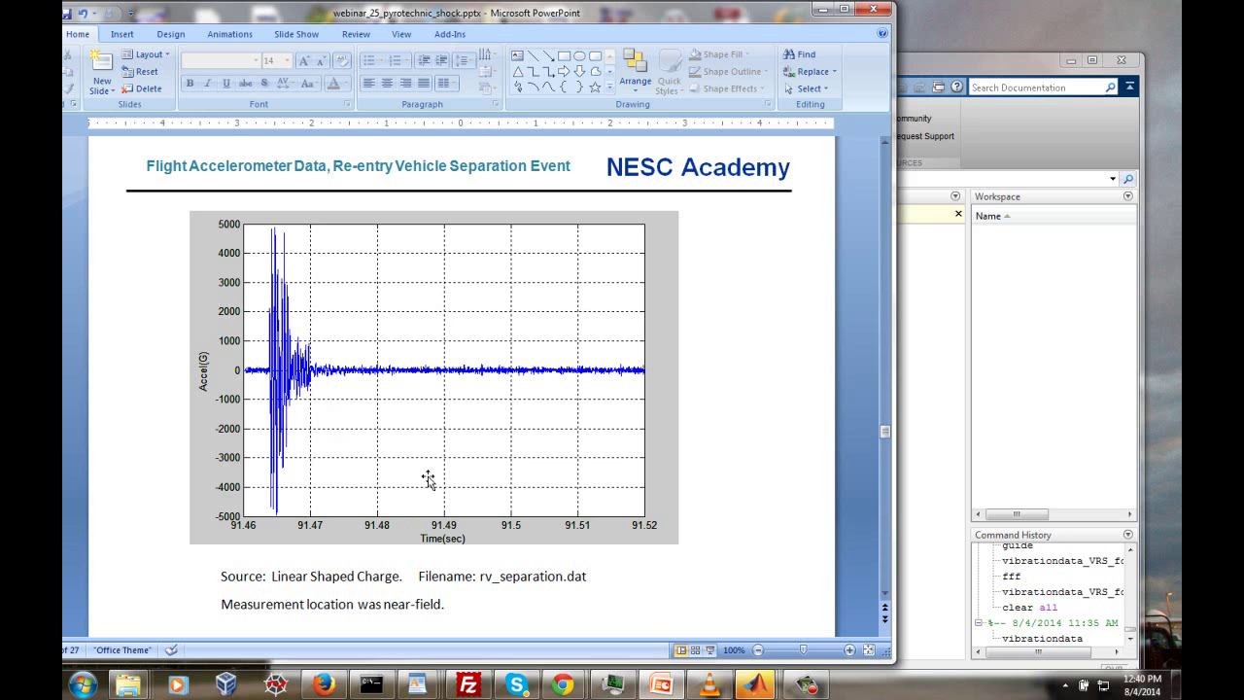
pyautogui.click(919, 287)
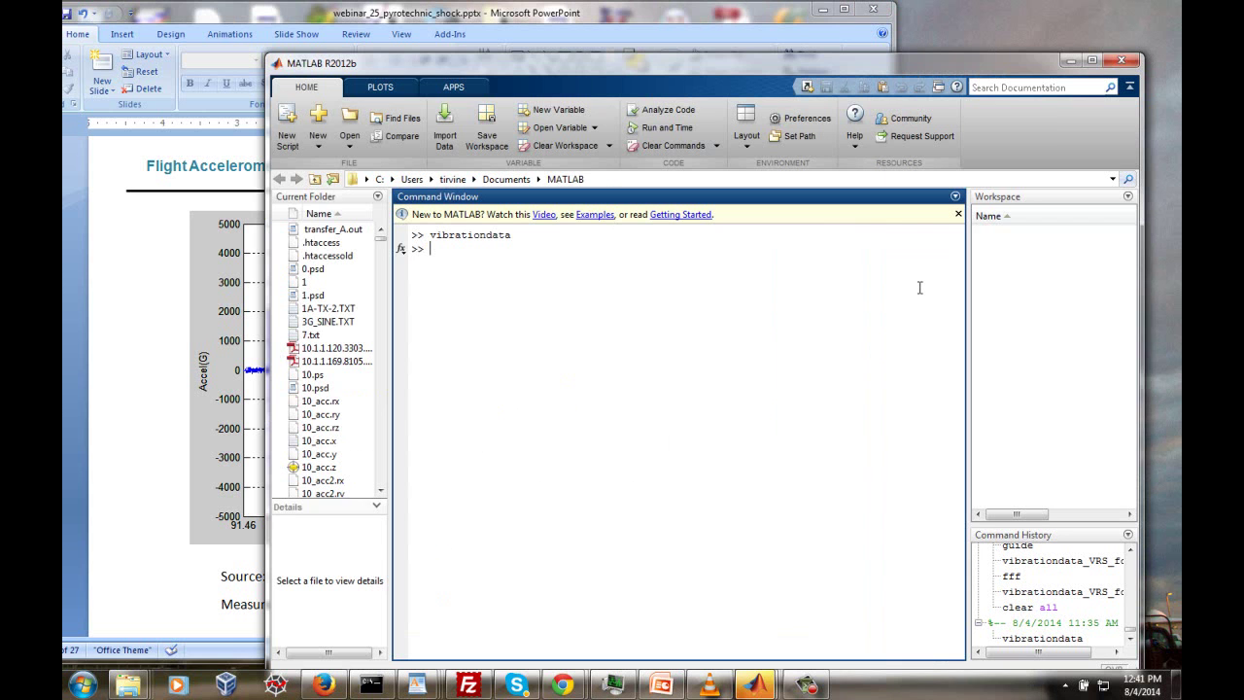
pyautogui.press('Up')
pyautogui.press('Return')
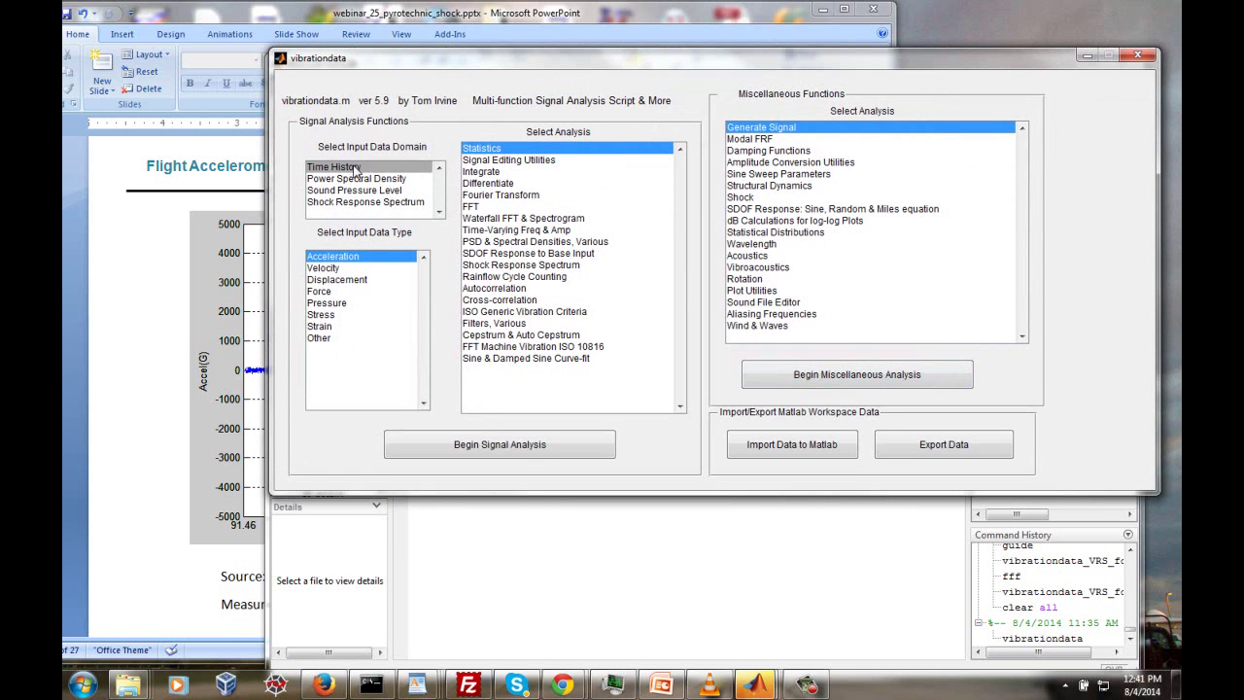
# Step: Begin an SDOF Response to Base Input analysis and load rv_separation.dat as its external ASCII text file
pyautogui.click(505, 255)
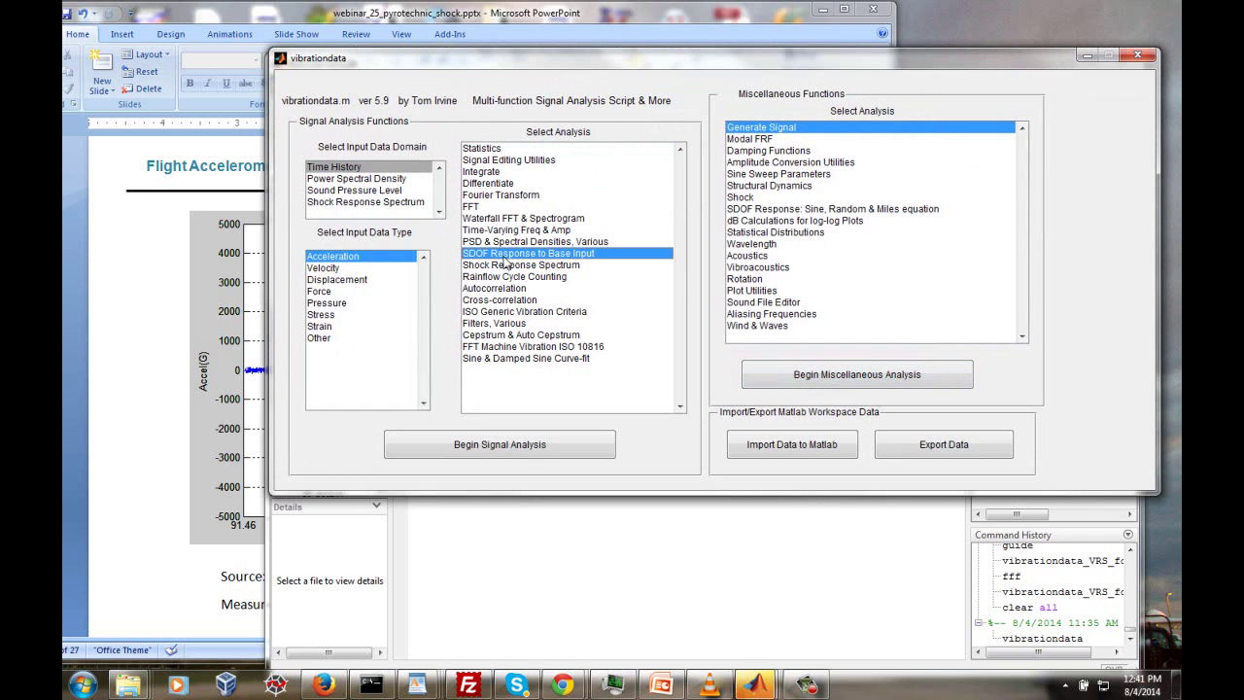
pyautogui.click(523, 445)
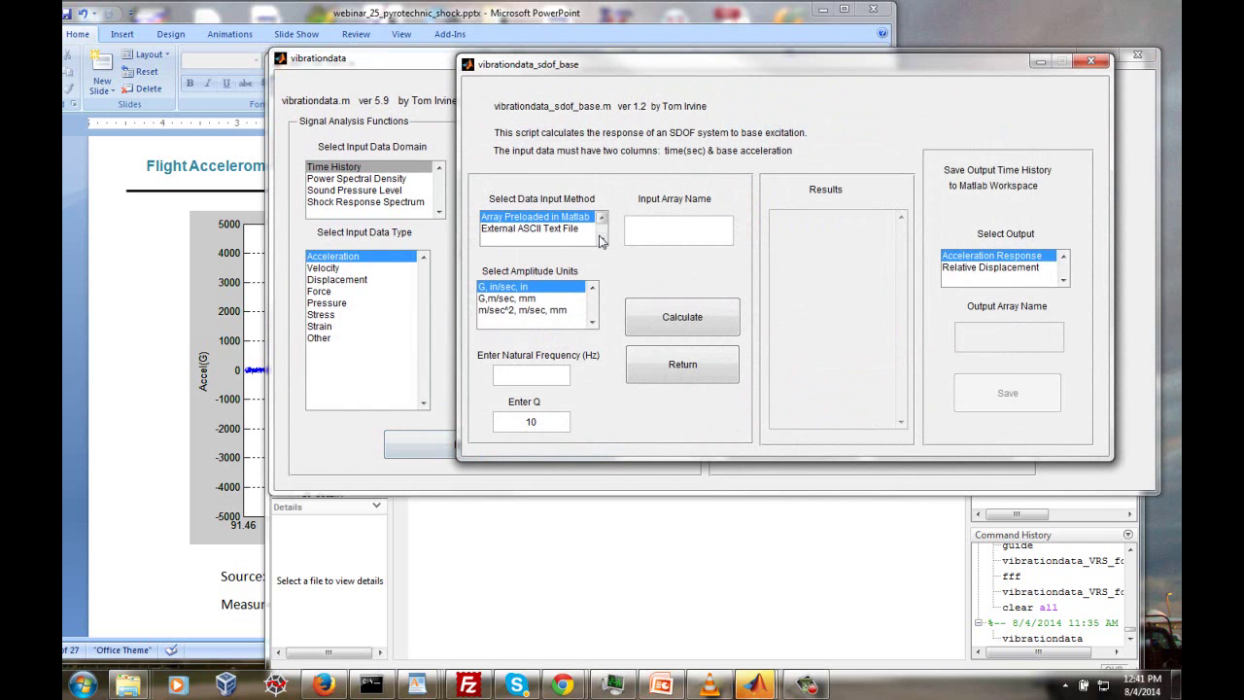
pyautogui.click(562, 232)
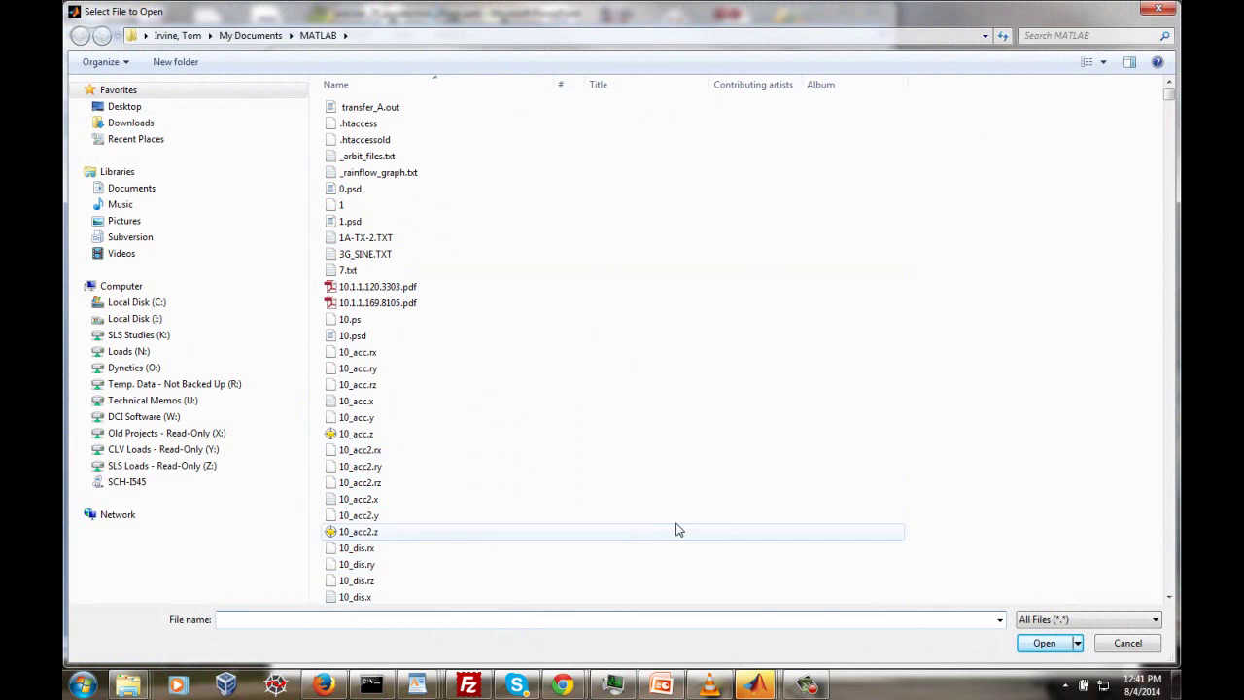
pyautogui.hotkey('ctrl', 'v')
pyautogui.click(1046, 643)
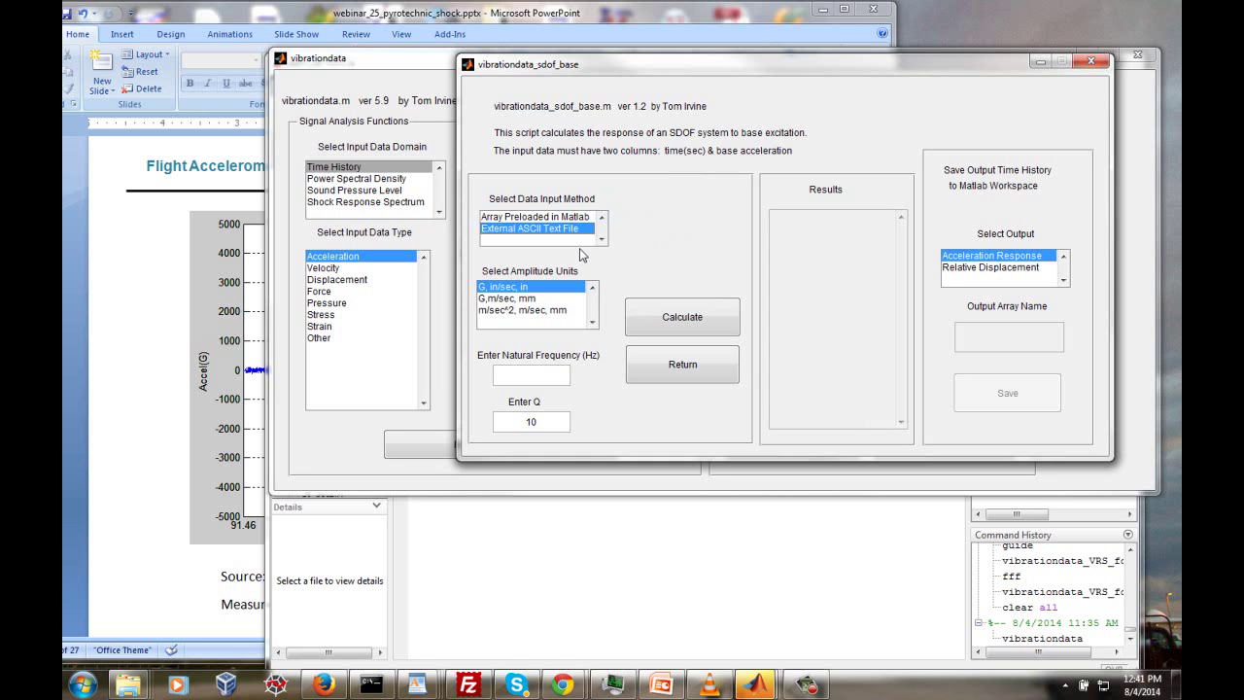
# Step: Calculate the SDOF response for a natural frequency of 700 Hz and inspect the minimum acceleration in the results
pyautogui.click(546, 383)
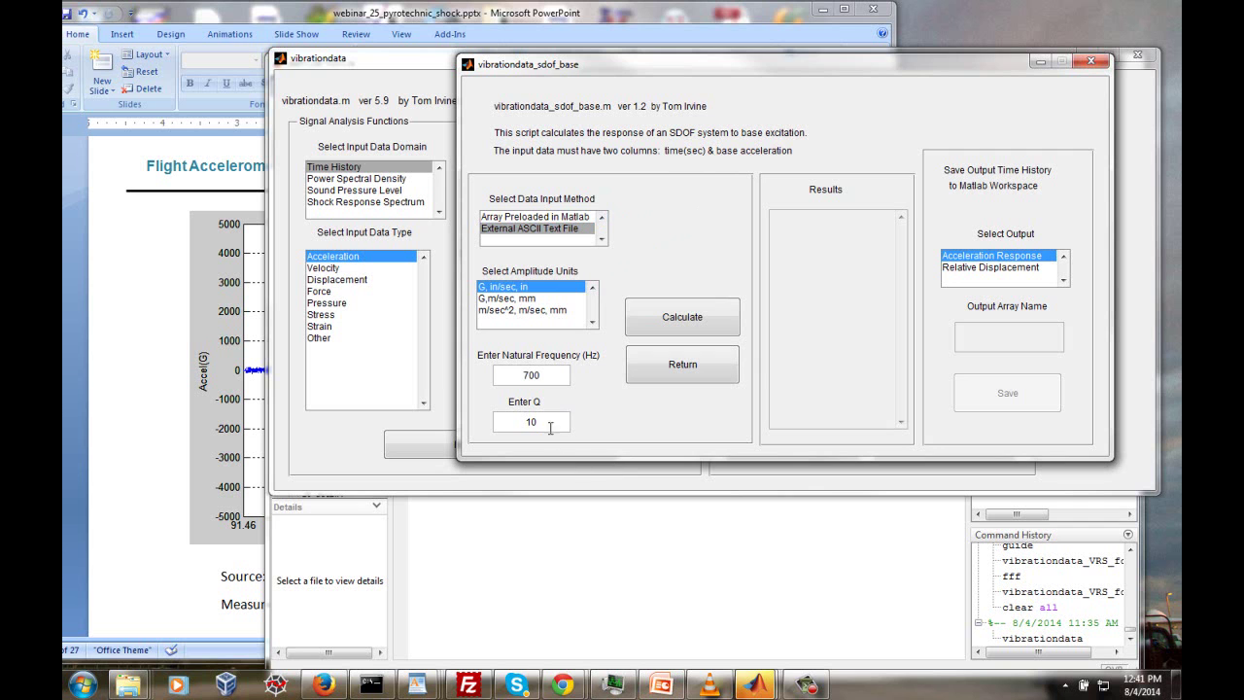
pyautogui.click(686, 322)
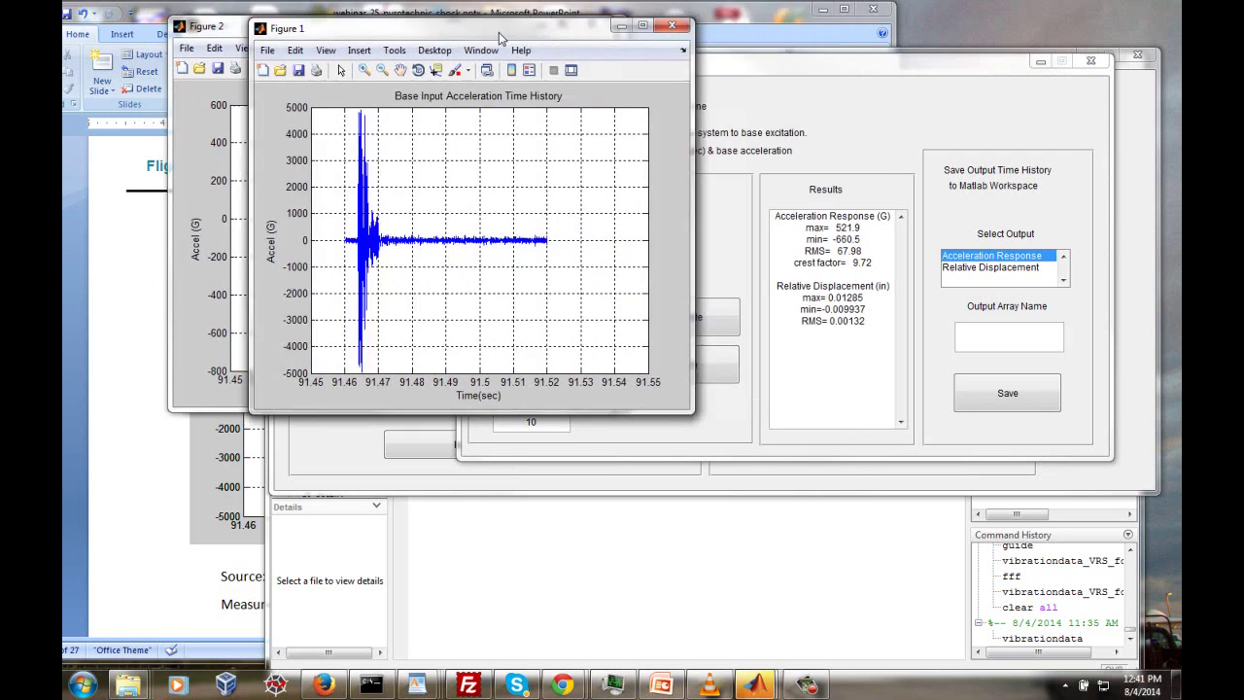
pyautogui.click(814, 345)
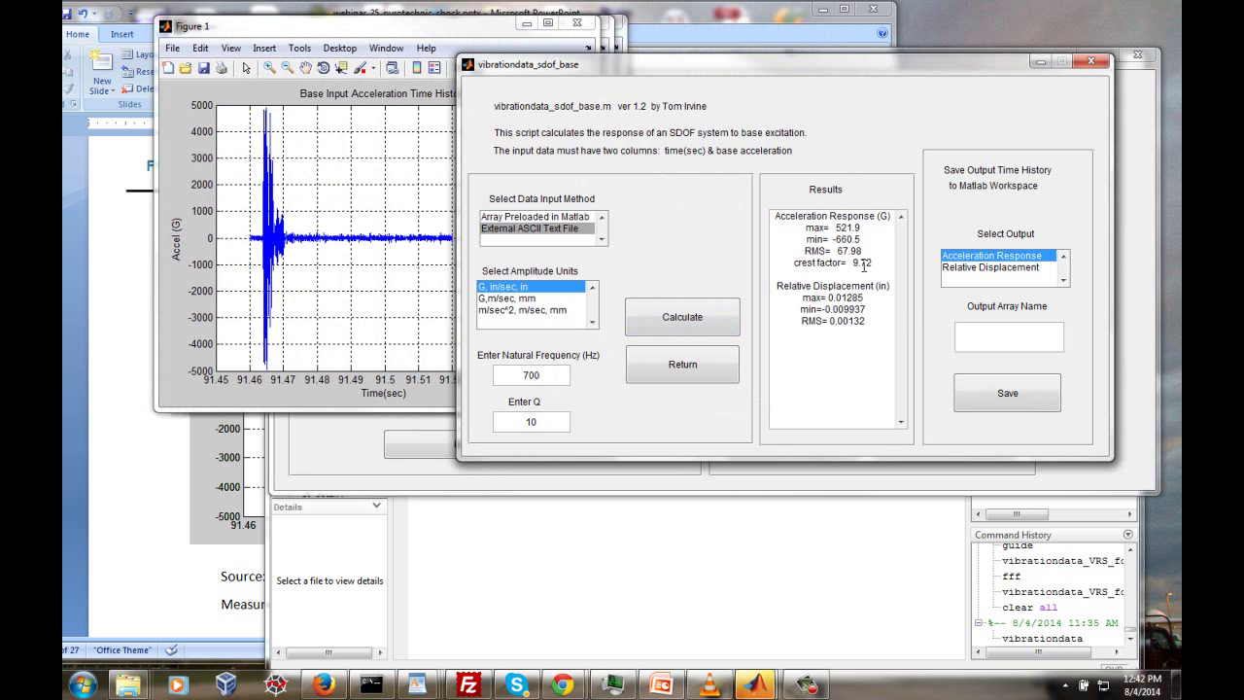
pyautogui.moveTo(864, 239); pyautogui.dragTo(831, 240)
pyautogui.click(833, 239)
# Step: Arrange the base input and acceleration response plots side by side and zoom in on the response's initial shock oscillations
pyautogui.moveTo(532, 64); pyautogui.dragTo(686, 94)
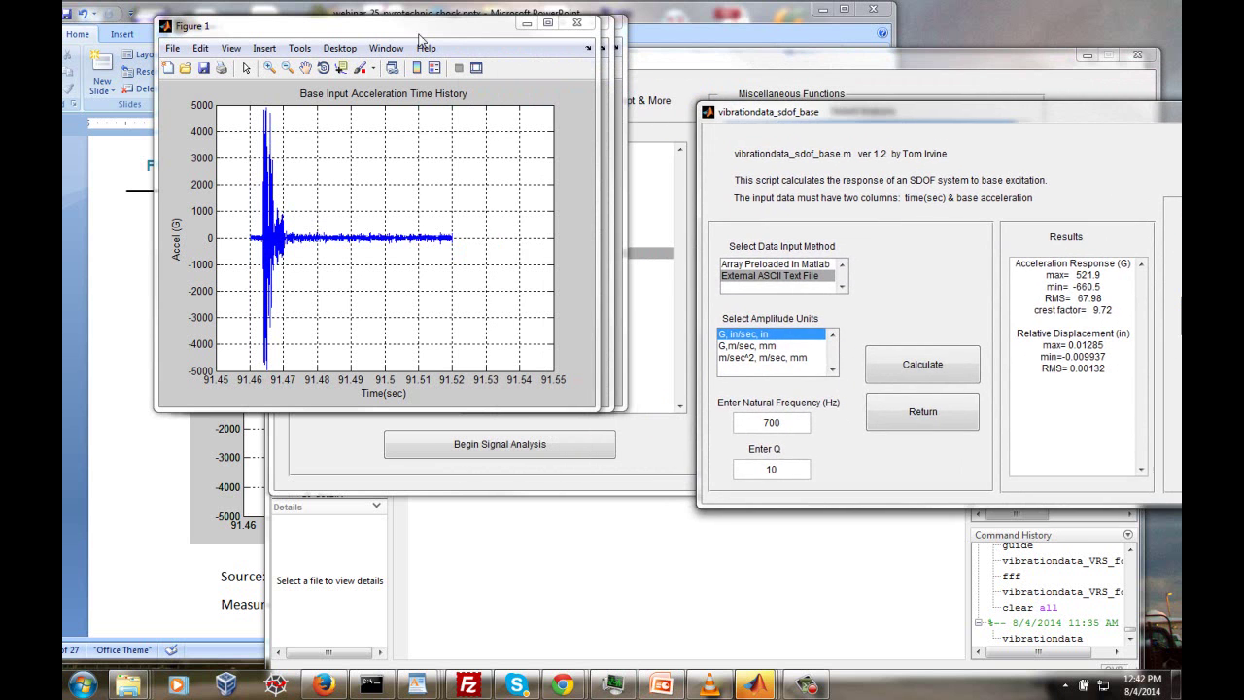
pyautogui.moveTo(350, 29); pyautogui.dragTo(719, 71)
pyautogui.click(342, 36)
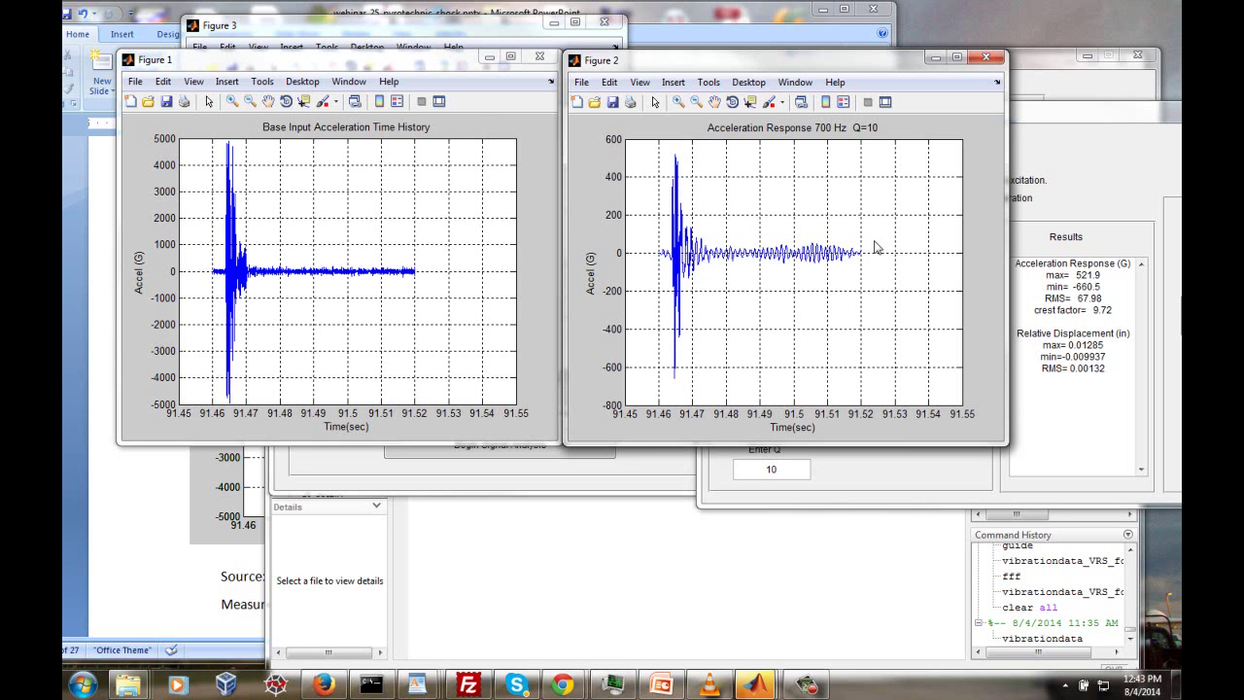
pyautogui.click(679, 104)
pyautogui.moveTo(659, 147); pyautogui.dragTo(730, 393)
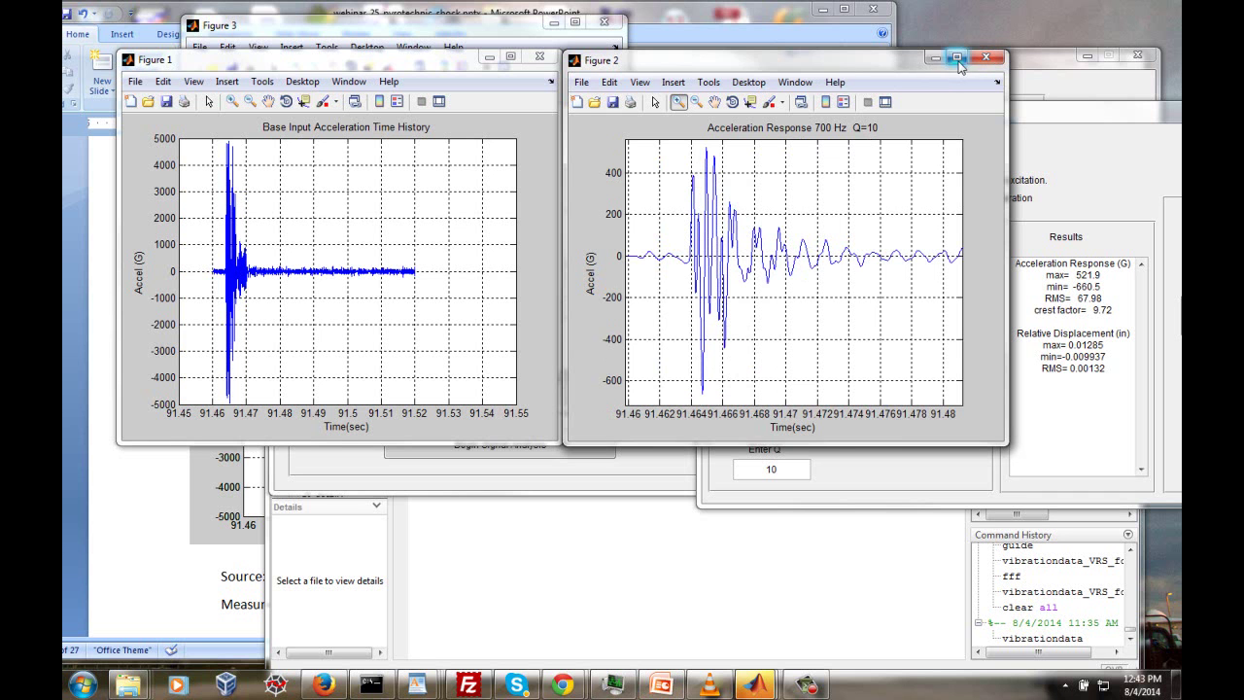
# Step: Bring the relative displacement plot forward and arrange it beside the acceleration response plot for comparison
pyautogui.click(518, 29)
pyautogui.moveTo(518, 29); pyautogui.dragTo(641, 33)
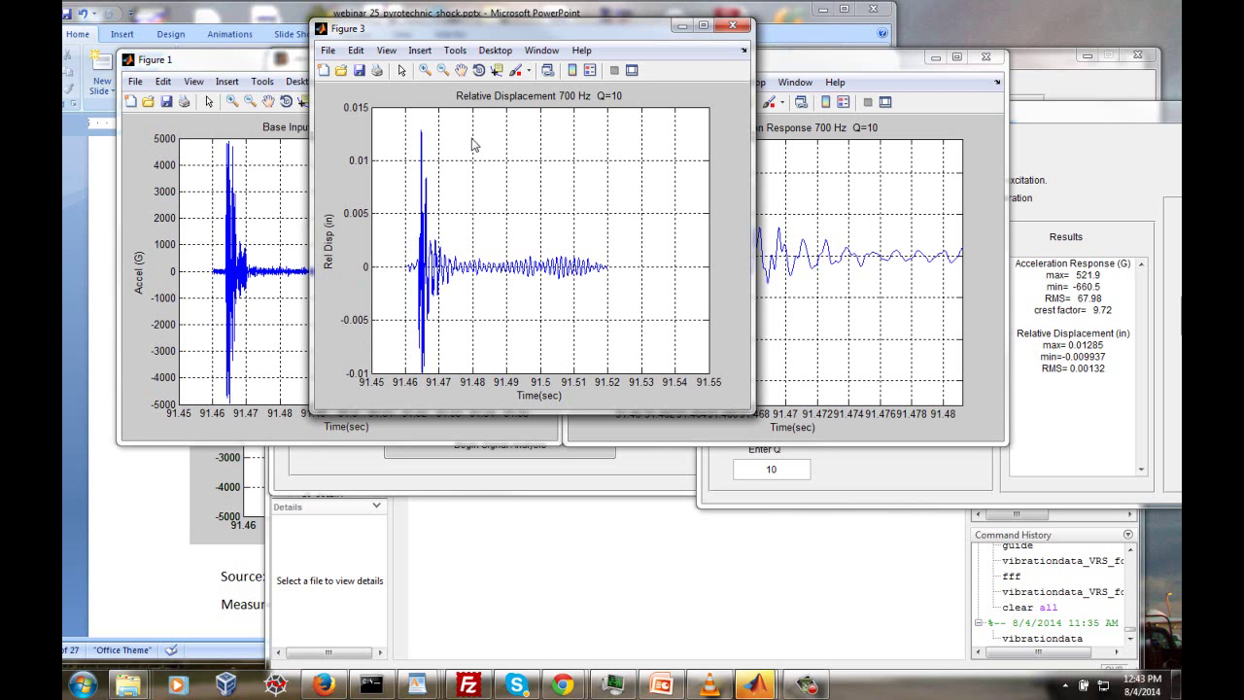
pyautogui.moveTo(620, 36); pyautogui.dragTo(559, 248)
pyautogui.moveTo(643, 69); pyautogui.dragTo(660, 64)
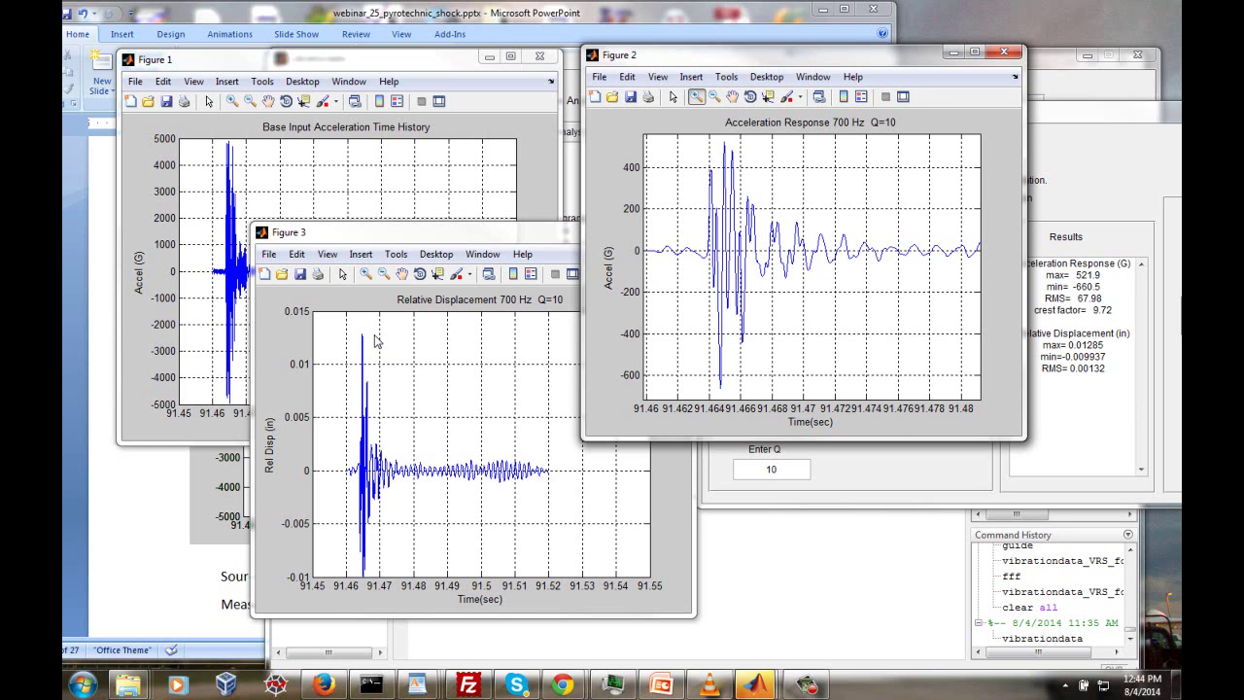
# Step: Close the three response figures and the SDOF base input window
pyautogui.click(1002, 60)
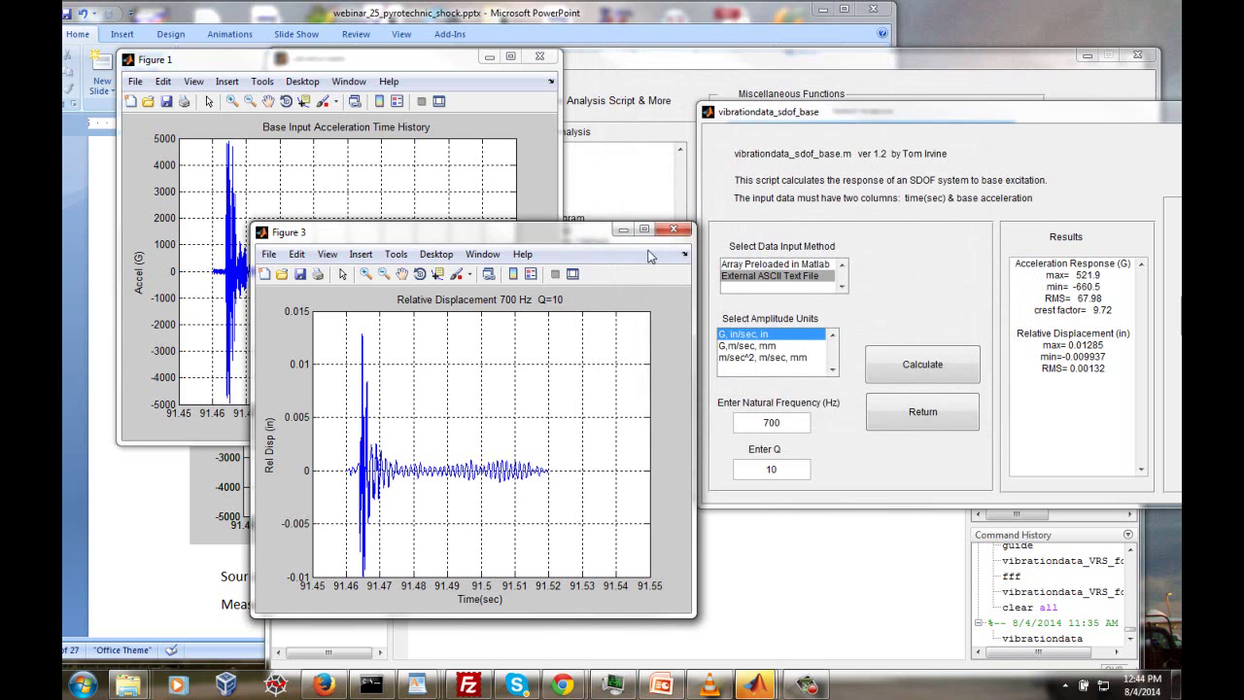
pyautogui.click(682, 233)
pyautogui.click(548, 61)
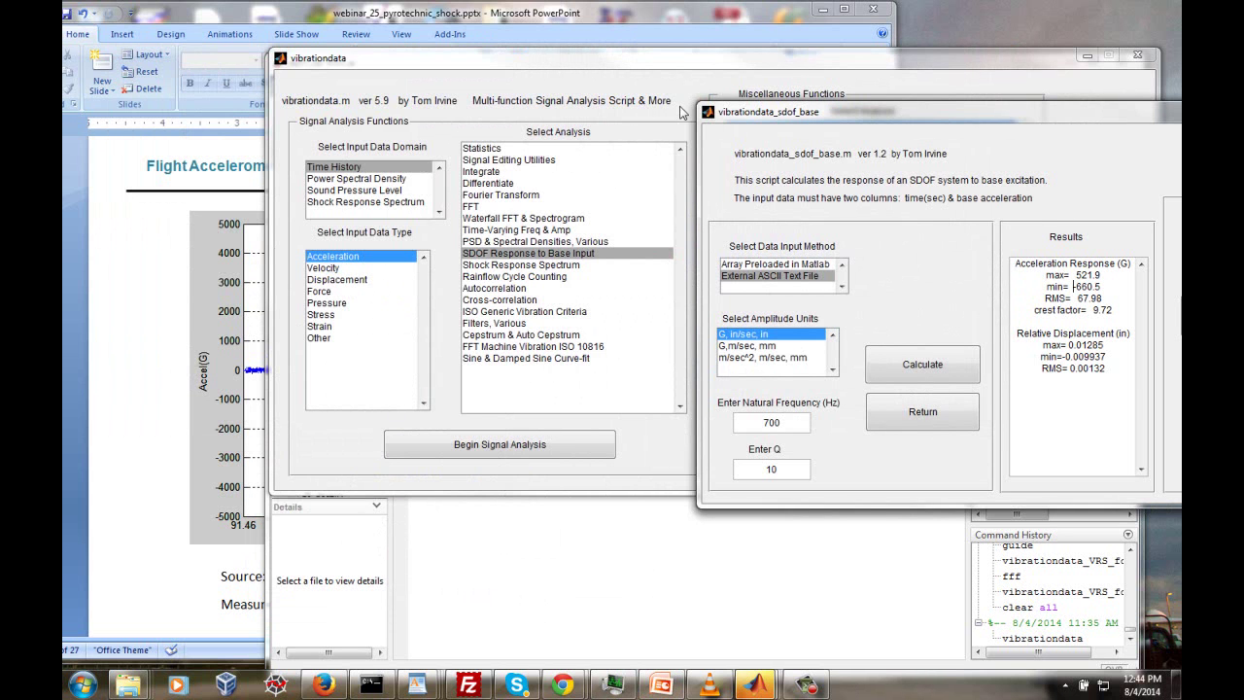
pyautogui.moveTo(781, 113); pyautogui.dragTo(520, 140)
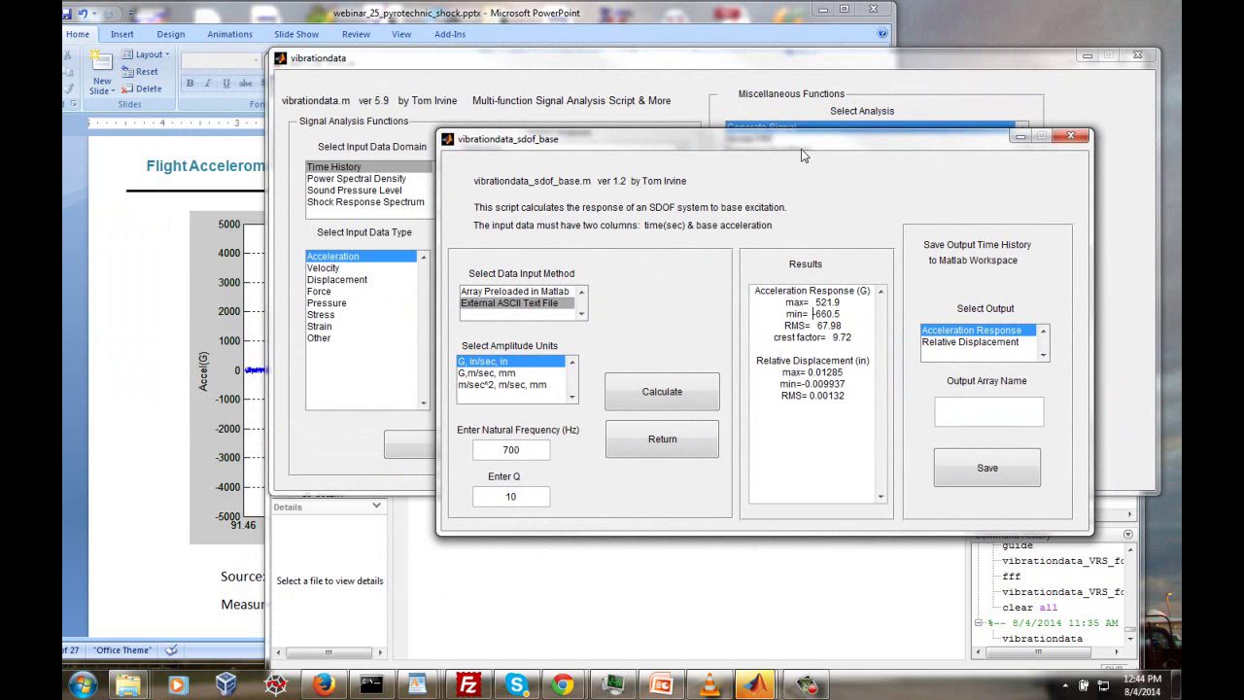
pyautogui.click(1070, 136)
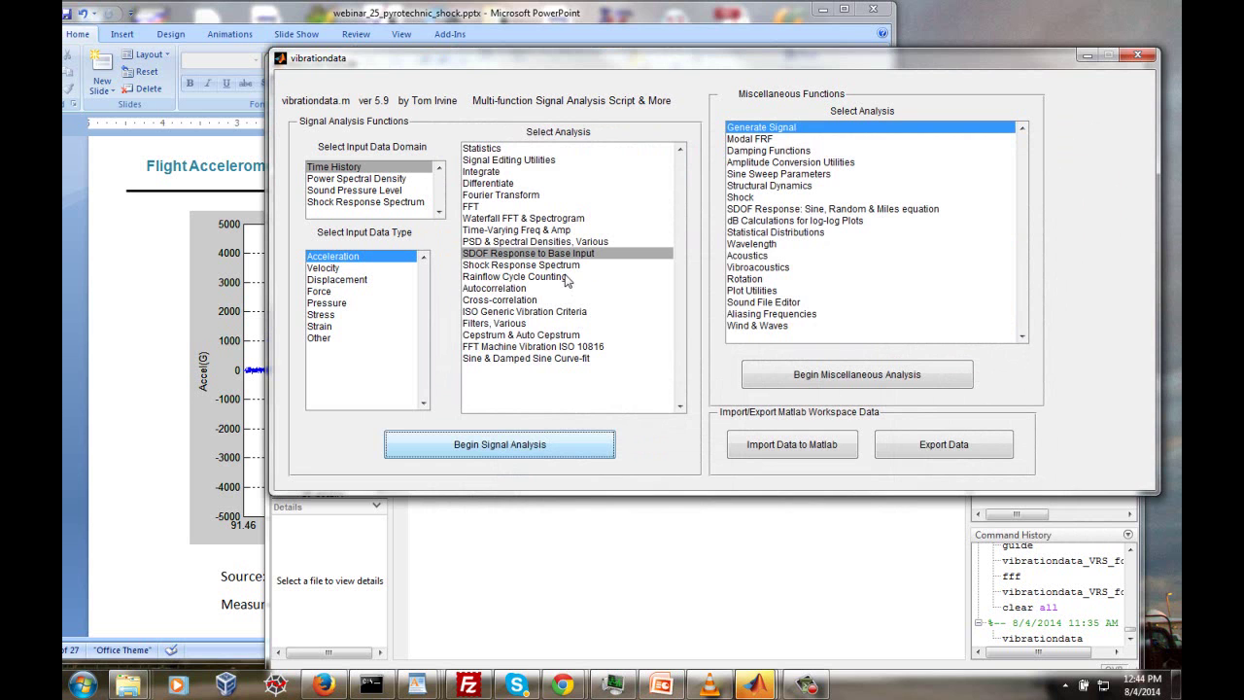
# Step: Begin a Shock Response Spectrum analysis on the acceleration time history and move its window clear of the main vibrationdata window
pyautogui.click(510, 257)
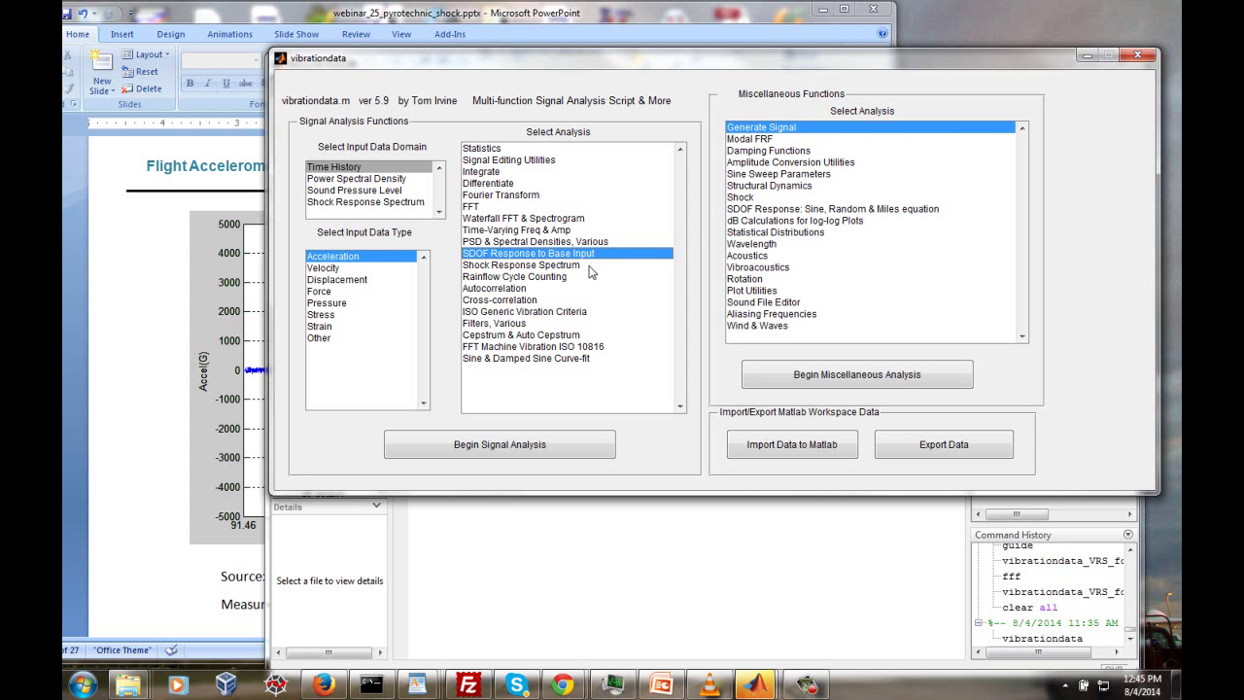
pyautogui.click(577, 266)
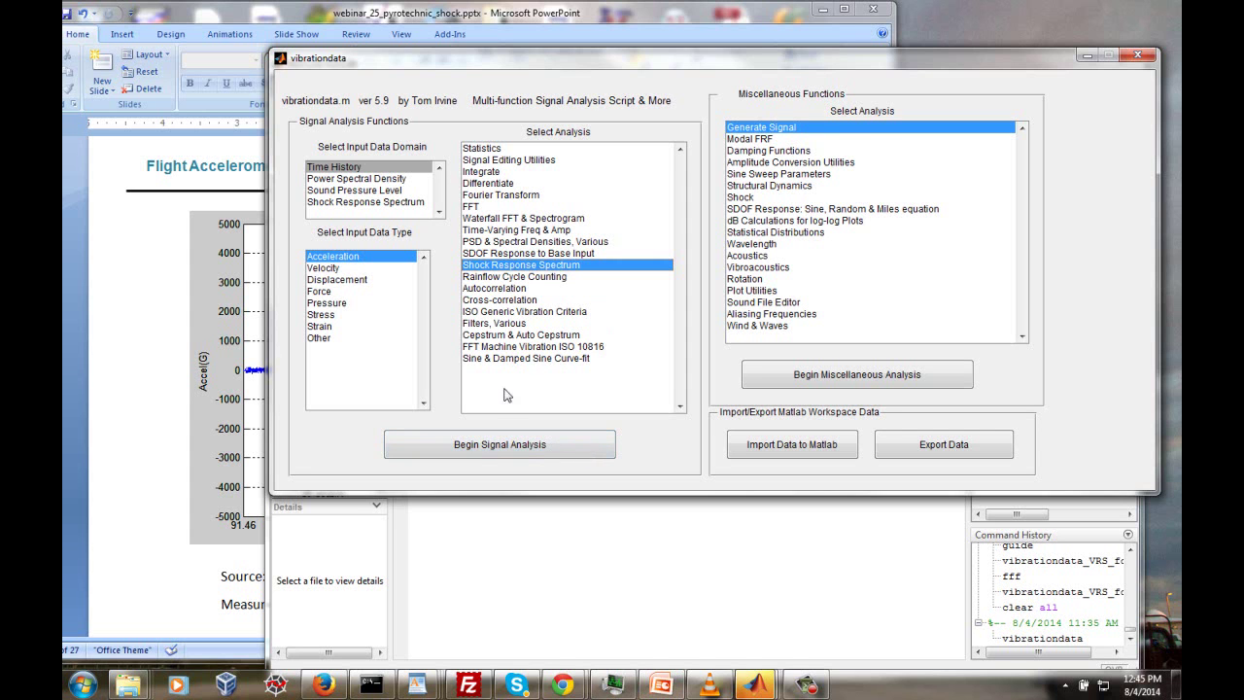
pyautogui.click(485, 447)
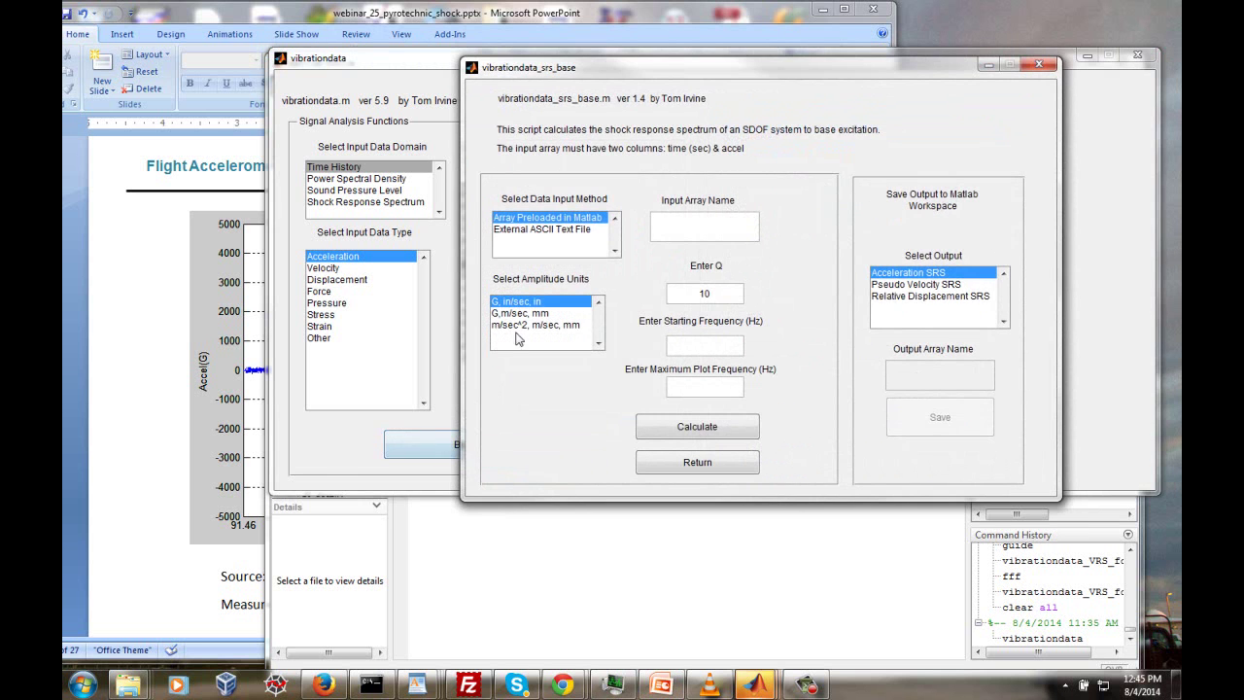
pyautogui.moveTo(783, 60); pyautogui.dragTo(296, 51)
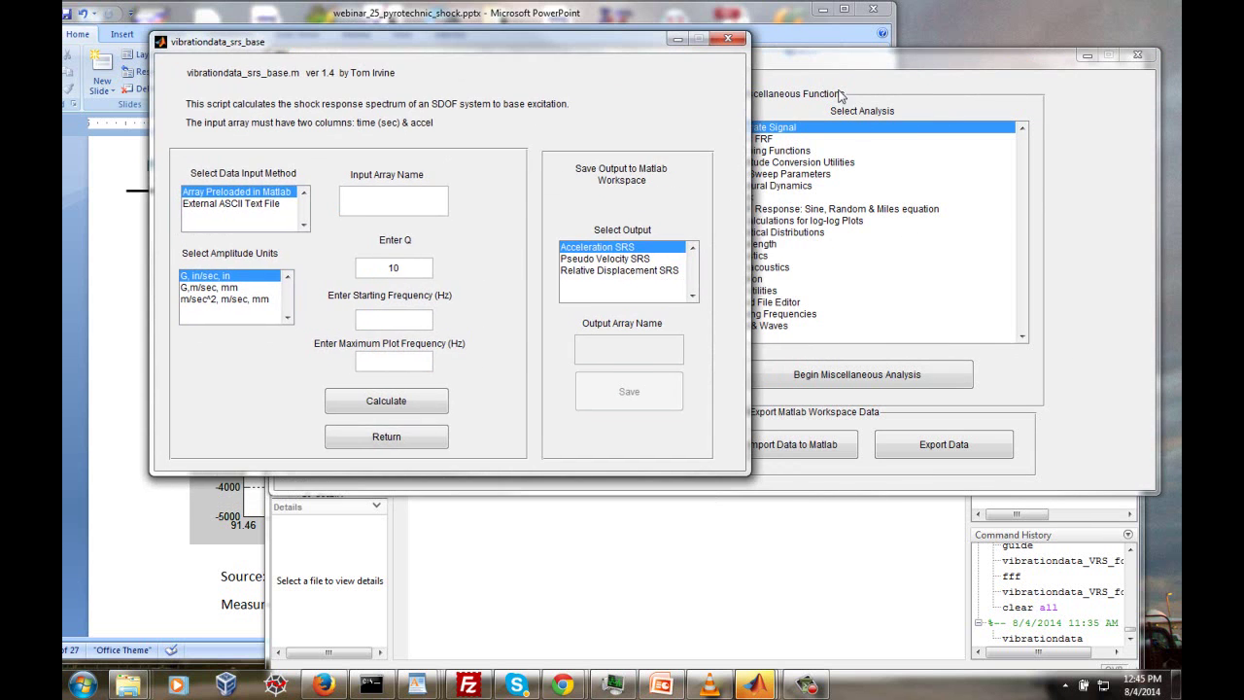
pyautogui.moveTo(820, 62); pyautogui.dragTo(1181, 273)
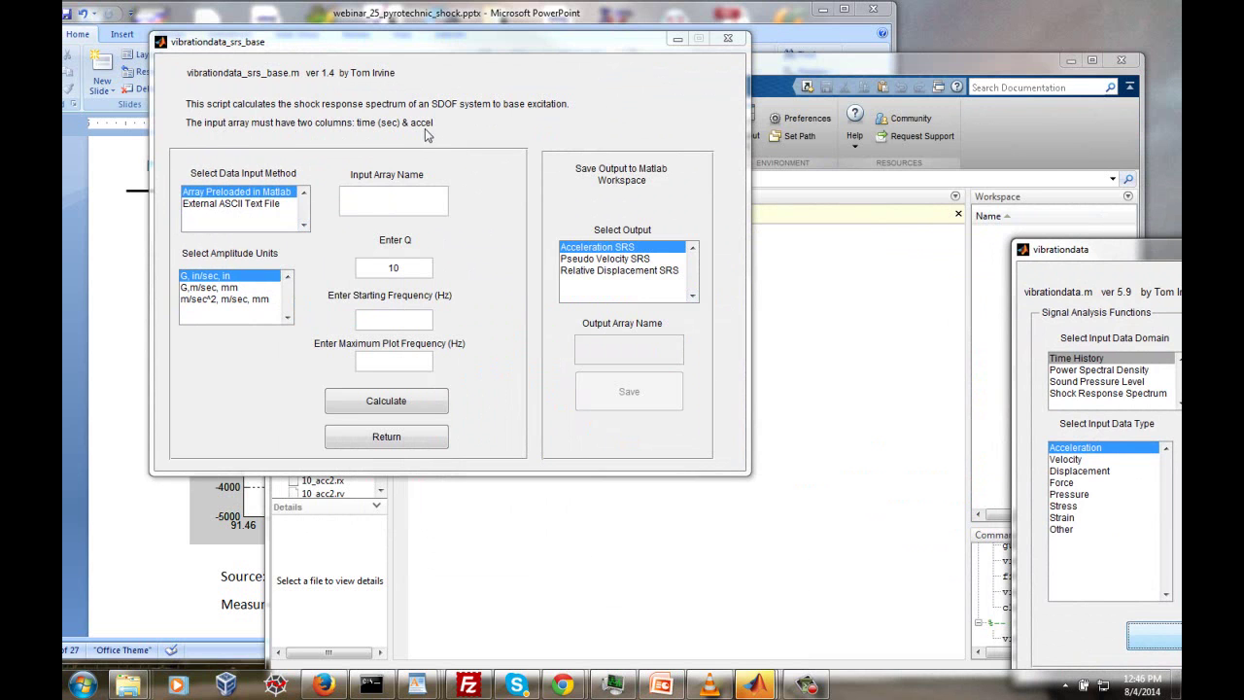
# Step: Set the SRS input method to External ASCII Text File and load rv_separation.dat
pyautogui.click(250, 201)
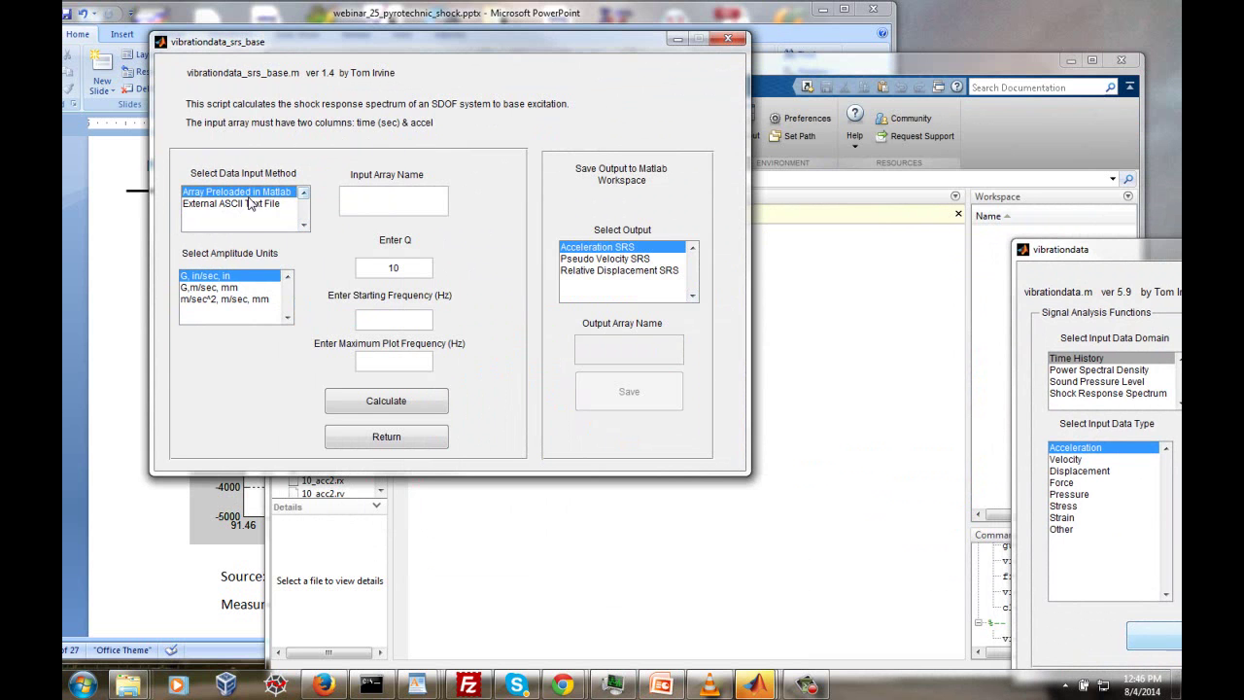
pyautogui.click(262, 204)
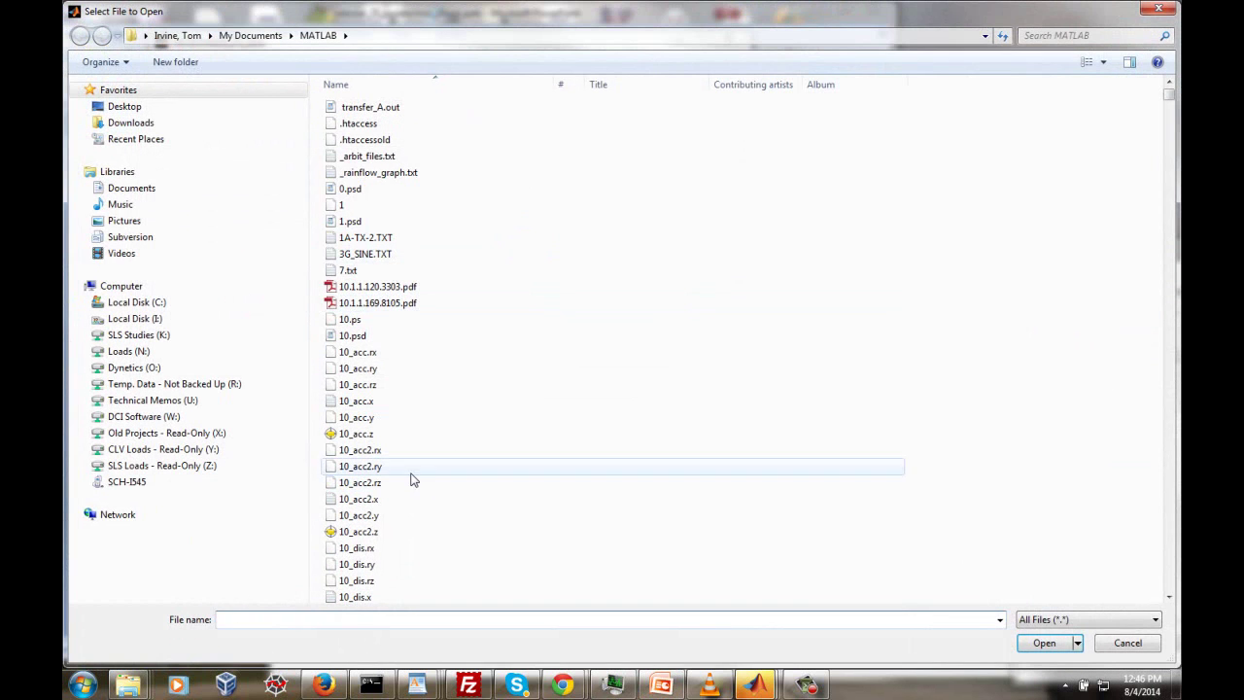
pyautogui.write('rv_separation.dat')
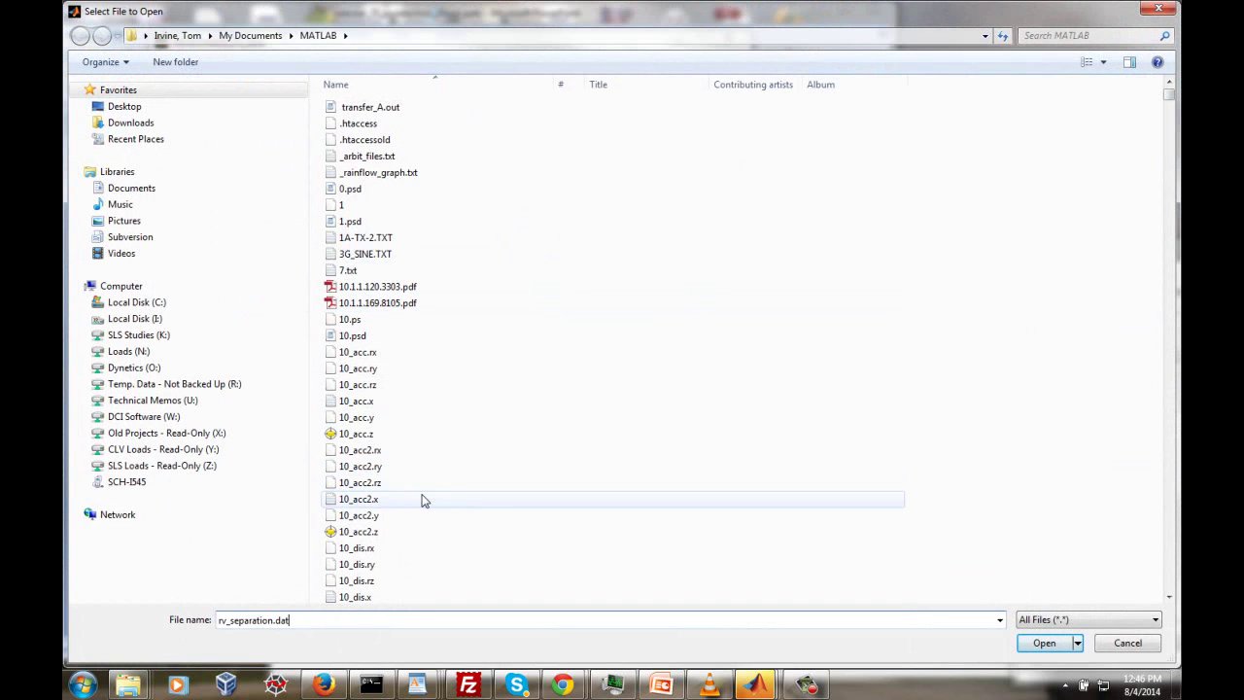
pyautogui.click(1047, 651)
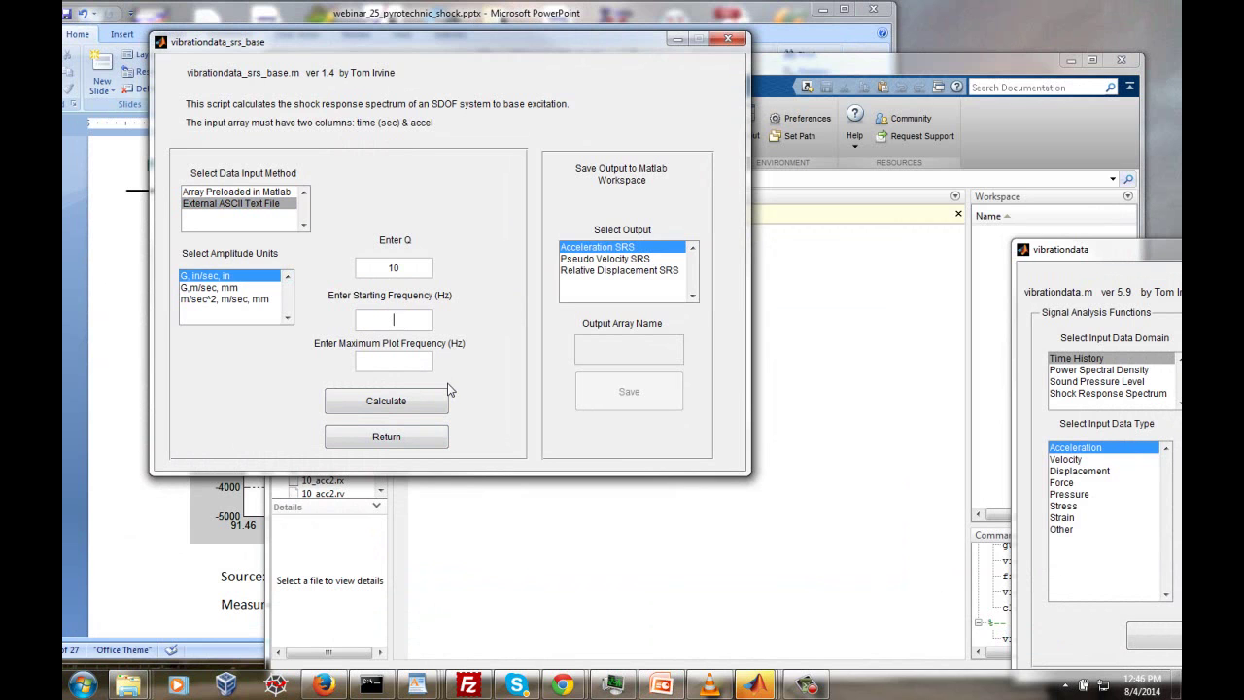
# Step: Calculate the shock response spectrum with a starting frequency of 10 Hz and a maximum plot frequency of 10000 Hz
pyautogui.write('10')
pyautogui.press('Tab')
pyautogui.write('10000')
pyautogui.click(399, 408)
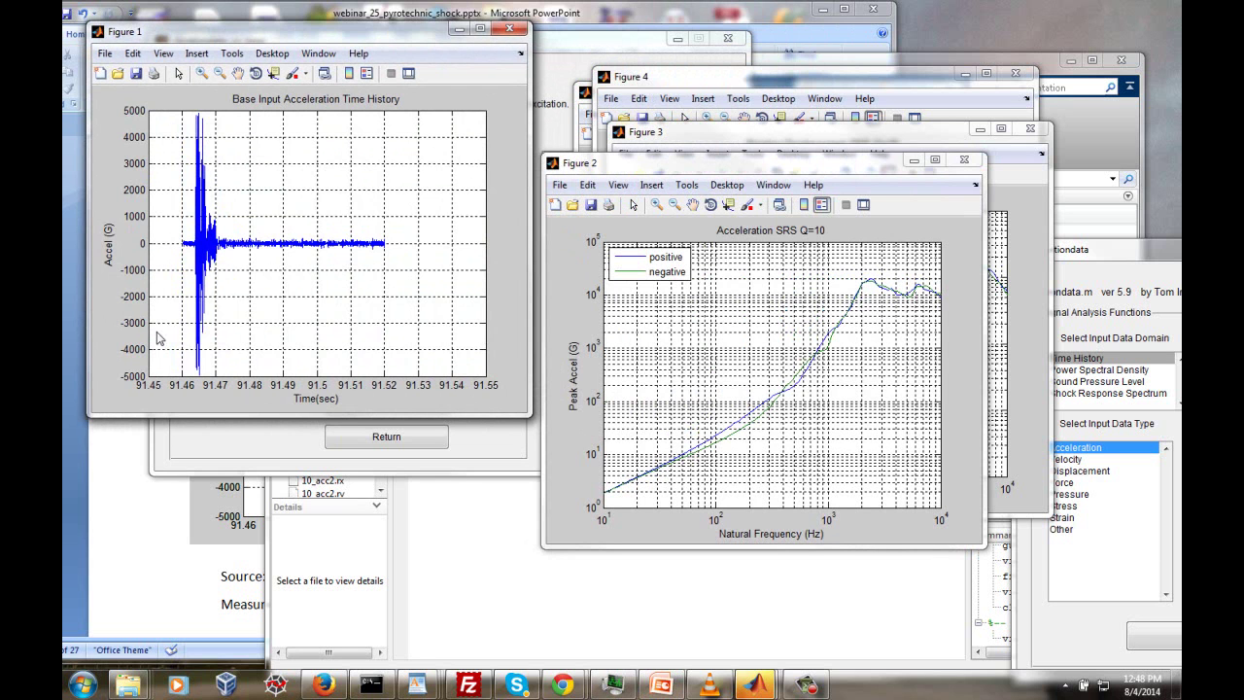
# Step: Reposition the Acceleration SRS figure and zoom in on the high-frequency peak of its curves
pyautogui.moveTo(652, 168); pyautogui.dragTo(508, 77)
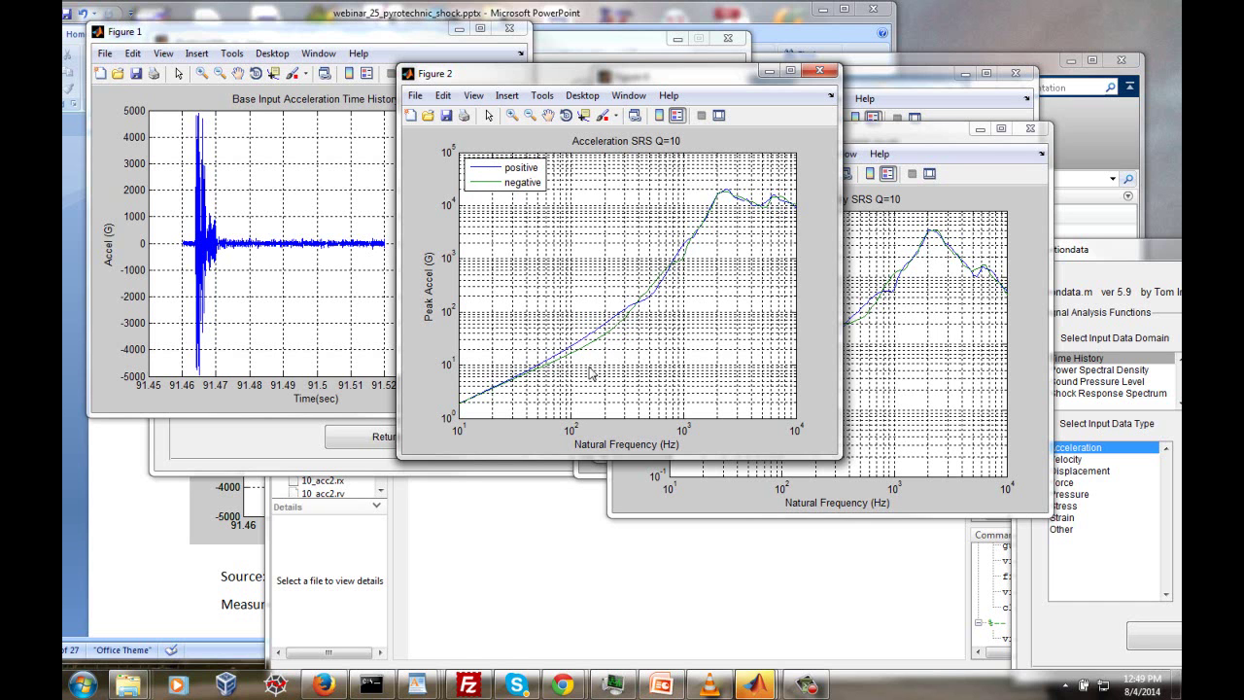
pyautogui.click(512, 116)
pyautogui.click(727, 191)
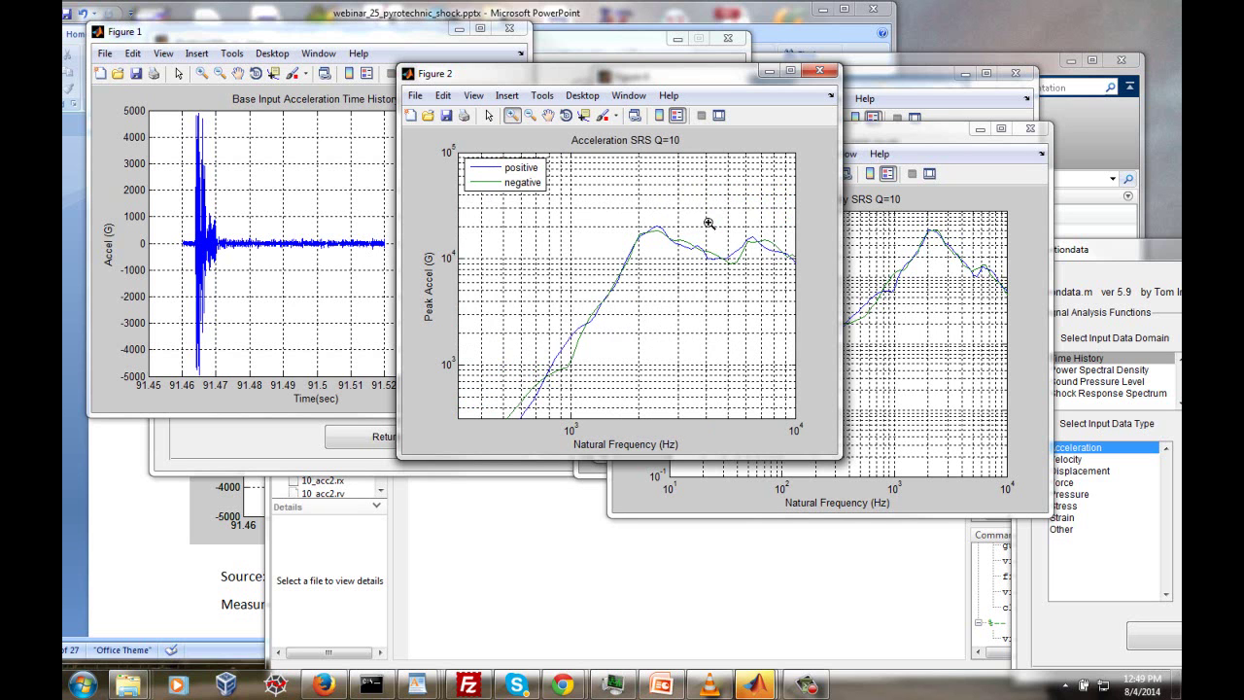
# Step: Place a data tip on the highest peak of the Acceleration SRS and reset the plot to its full view
pyautogui.click(582, 117)
pyautogui.click(657, 227)
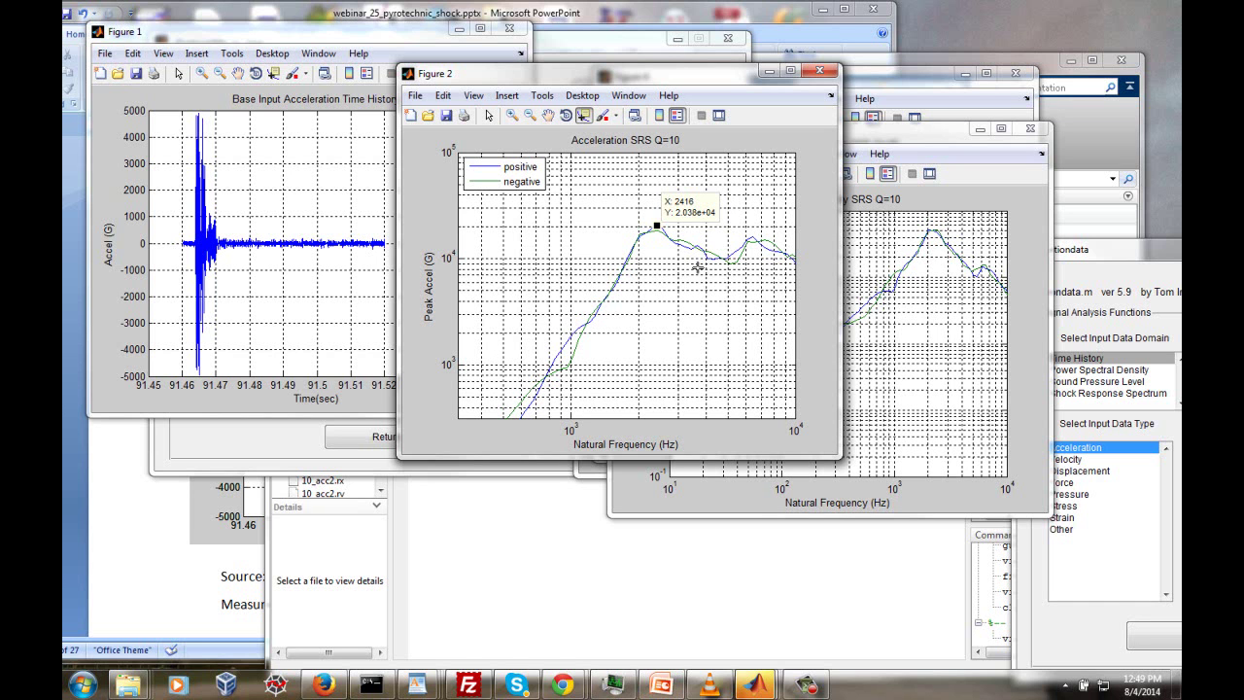
pyautogui.click(613, 97)
pyautogui.moveTo(587, 94)
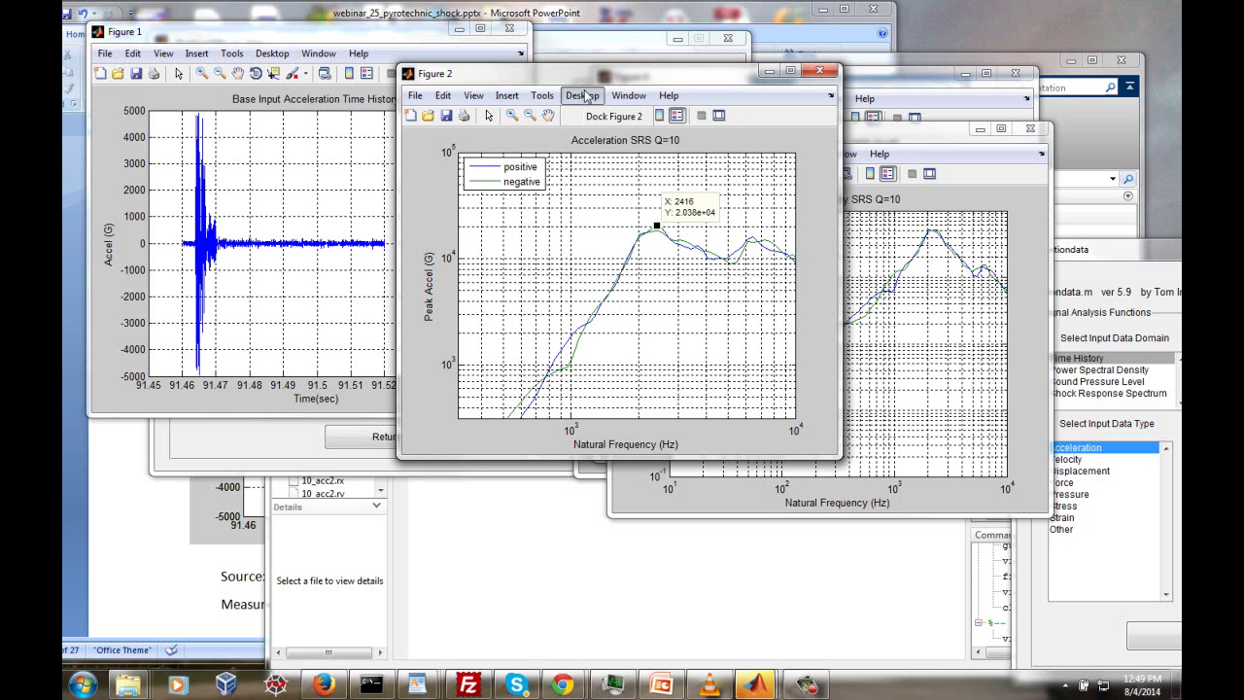
pyautogui.moveTo(544, 100)
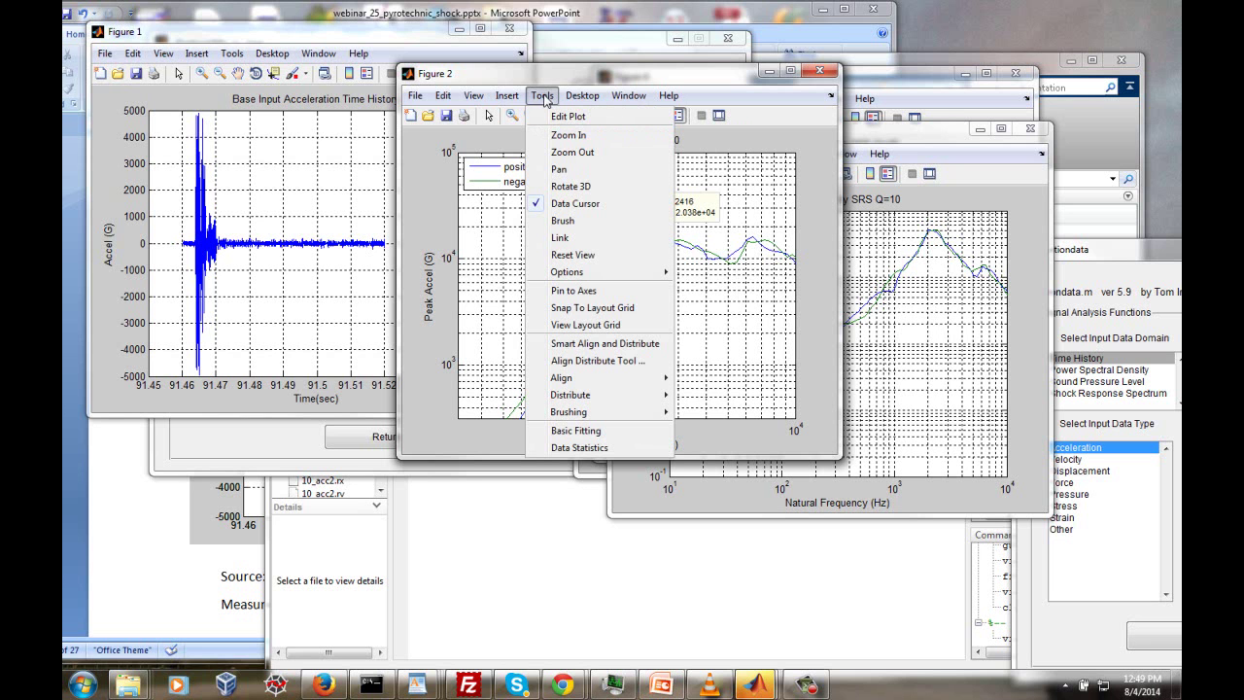
pyautogui.click(577, 255)
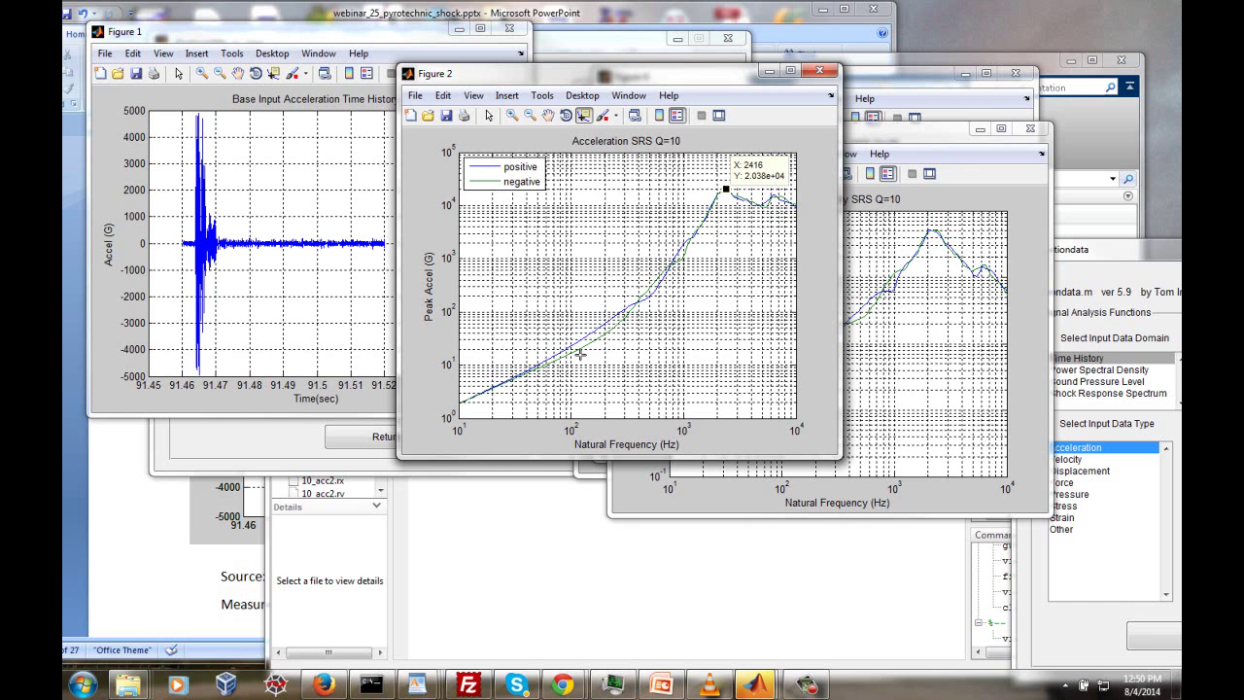
# Step: Read the Acceleration SRS curves with a data tip at about 360, 640, 718 and 36 Hz
pyautogui.click(631, 305)
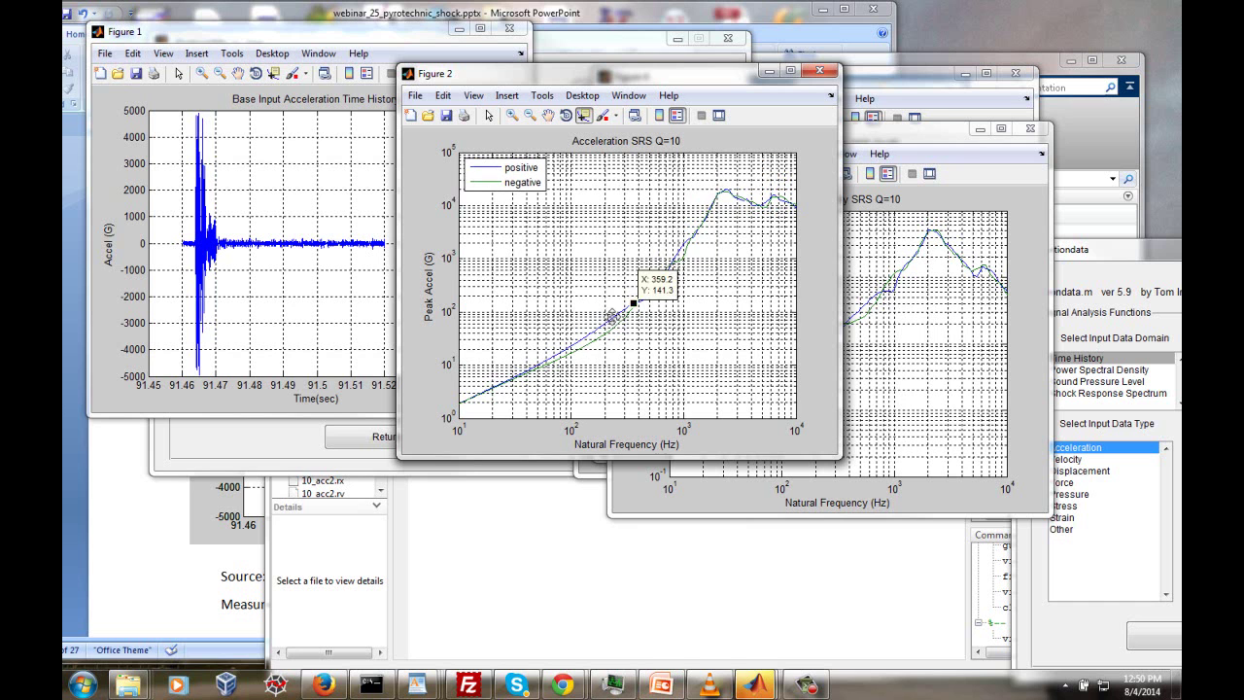
pyautogui.moveTo(611, 313); pyautogui.dragTo(666, 283)
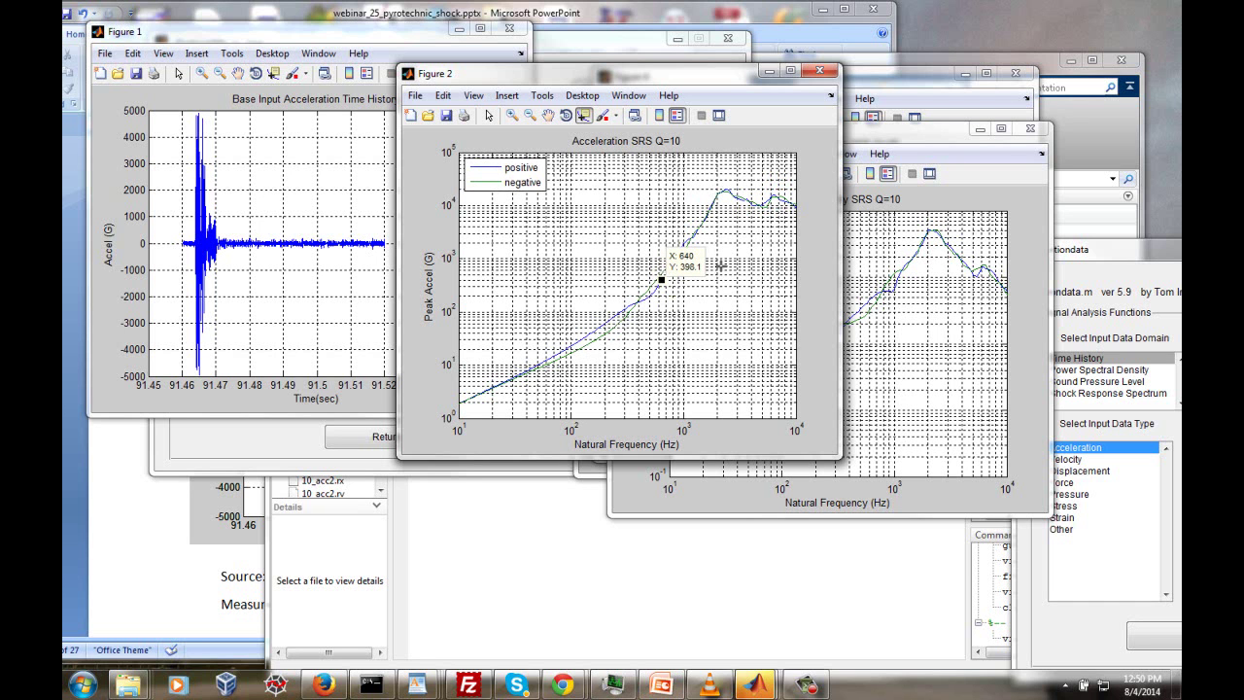
pyautogui.moveTo(656, 272); pyautogui.dragTo(669, 267)
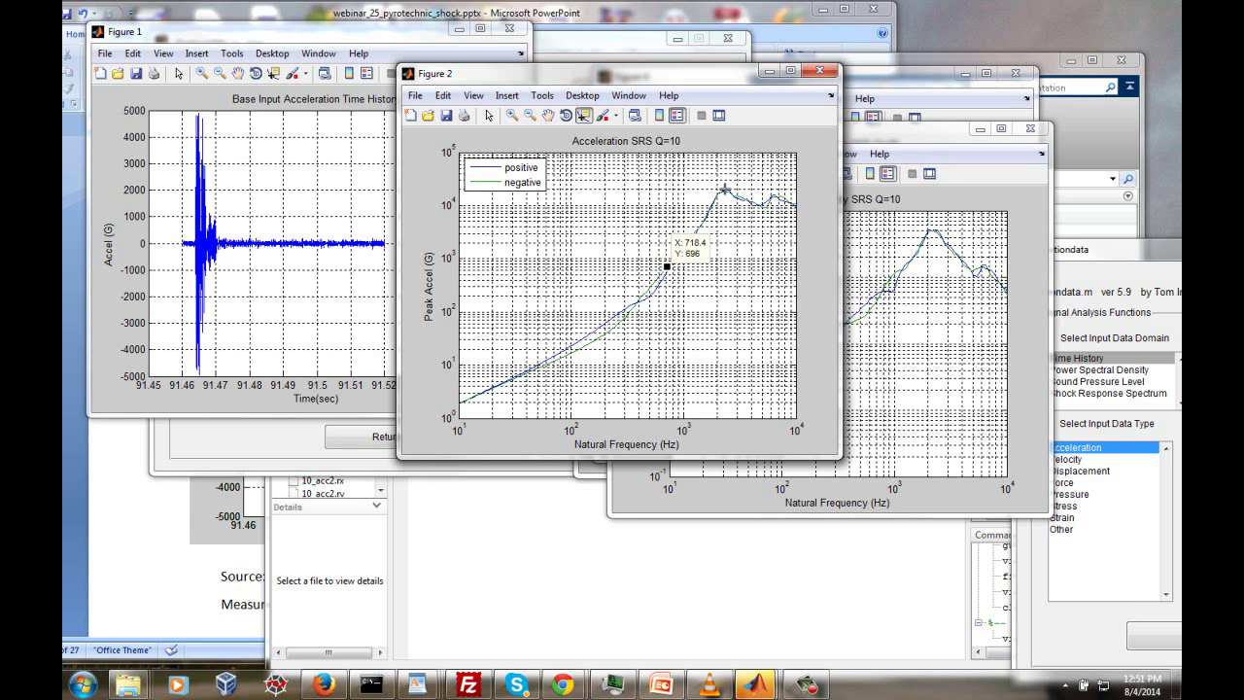
pyautogui.click(666, 265)
pyautogui.moveTo(666, 265)
pyautogui.mouseDown()
pyautogui.moveTo(643, 296)
pyautogui.moveTo(519, 375)
pyautogui.mouseUp()
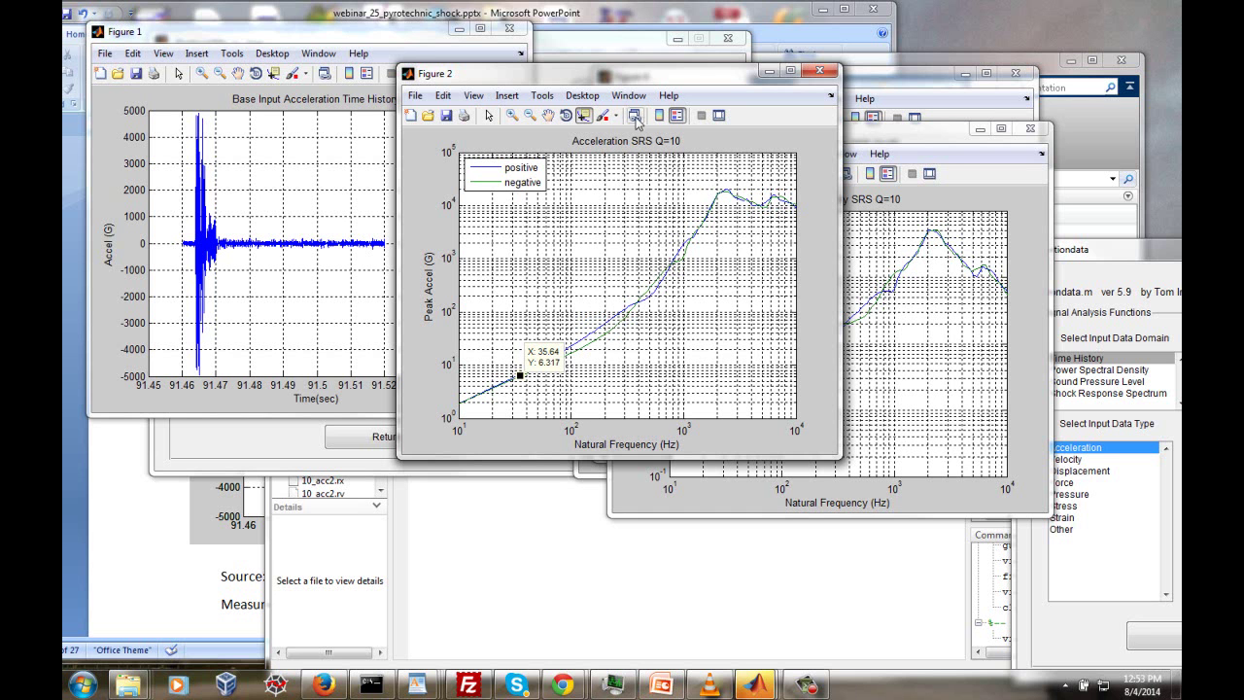
# Step: Spread out the Acceleration, Pseudo Velocity and Relative Displacement SRS figures so their curves can be compared
pyautogui.moveTo(649, 77); pyautogui.dragTo(829, 232)
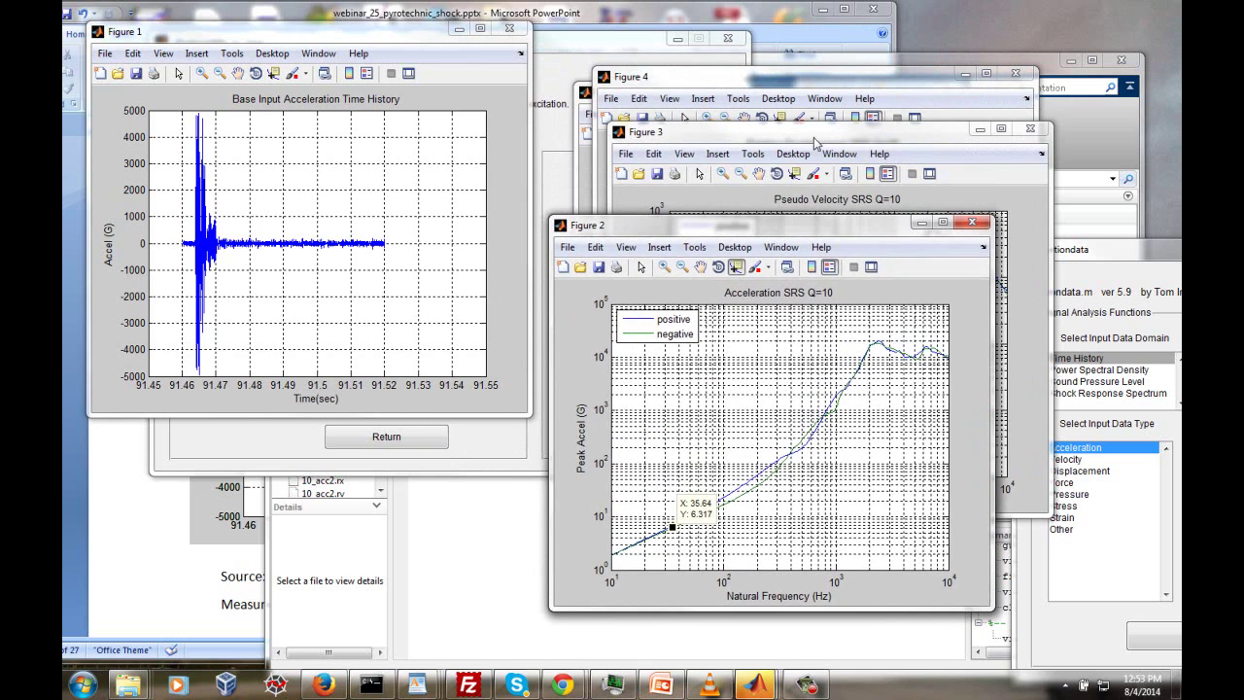
pyautogui.moveTo(789, 88); pyautogui.dragTo(264, 51)
pyautogui.moveTo(428, 142); pyautogui.dragTo(182, 139)
pyautogui.moveTo(614, 230); pyautogui.dragTo(801, 180)
pyautogui.moveTo(697, 139); pyautogui.dragTo(575, 54)
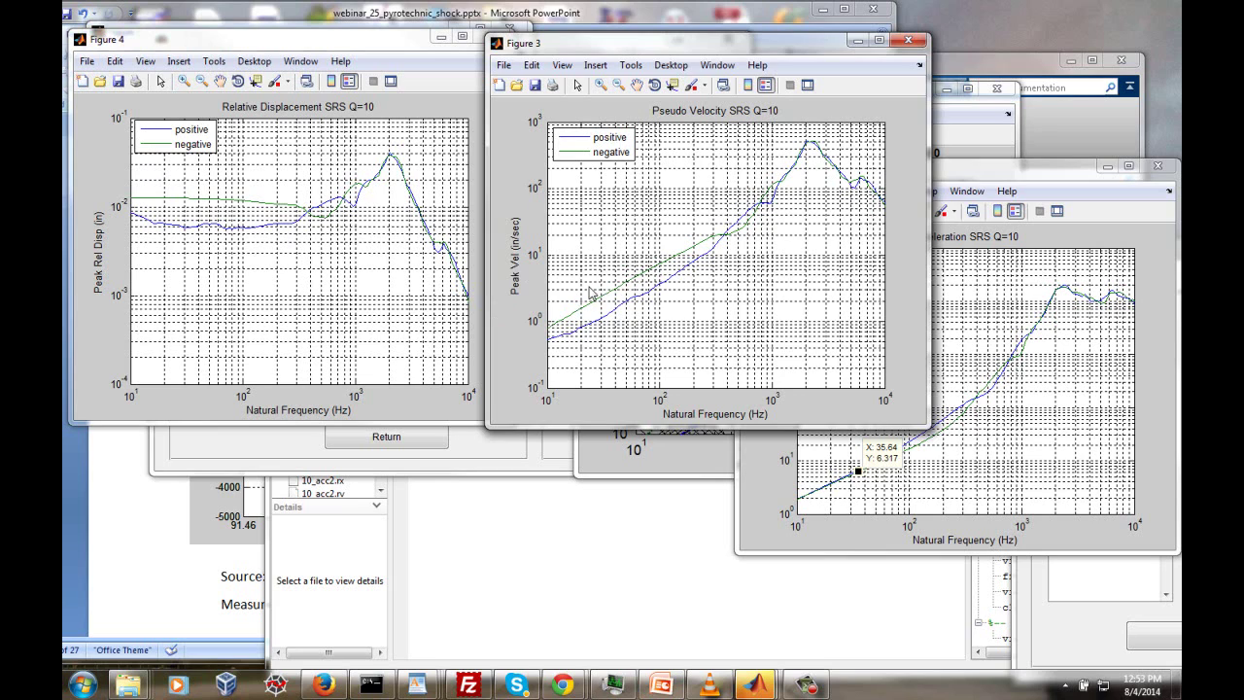
pyautogui.moveTo(950, 178); pyautogui.dragTo(608, 228)
pyautogui.moveTo(630, 46)
pyautogui.mouseDown()
pyautogui.moveTo(620, 34)
pyautogui.moveTo(637, 52)
pyautogui.mouseUp()
pyautogui.moveTo(453, 217); pyautogui.dragTo(223, 250)
pyautogui.moveTo(575, 57); pyautogui.dragTo(666, 47)
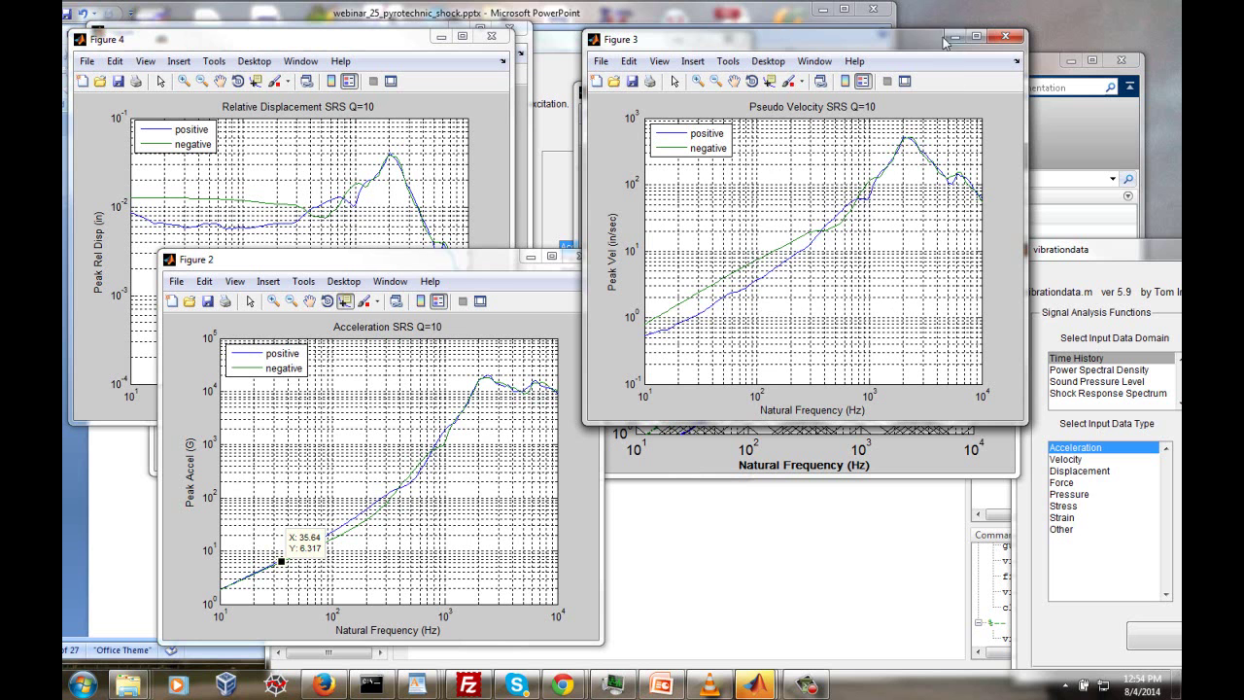
pyautogui.moveTo(876, 32); pyautogui.dragTo(830, 50)
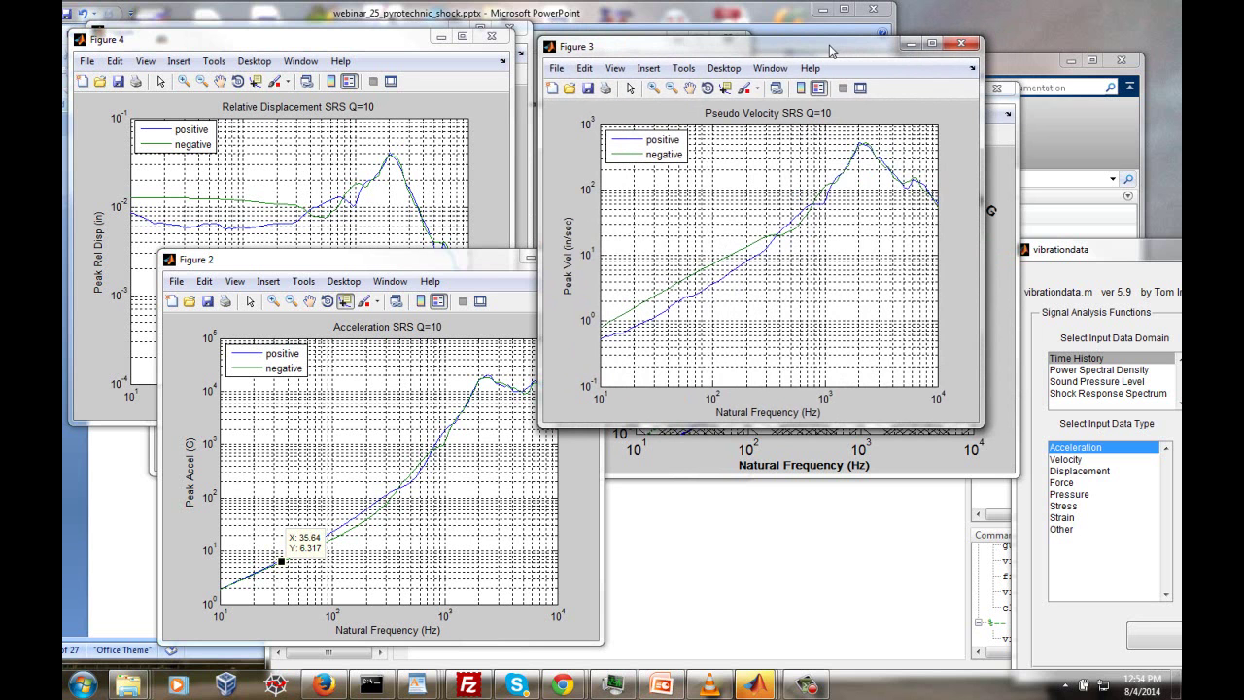
# Step: Minimize the Pseudo Velocity, Relative Displacement and Acceleration SRS figures, leaving the four-coordinate Pseudo Velocity Shock Response Spectrum figure open
pyautogui.click(911, 45)
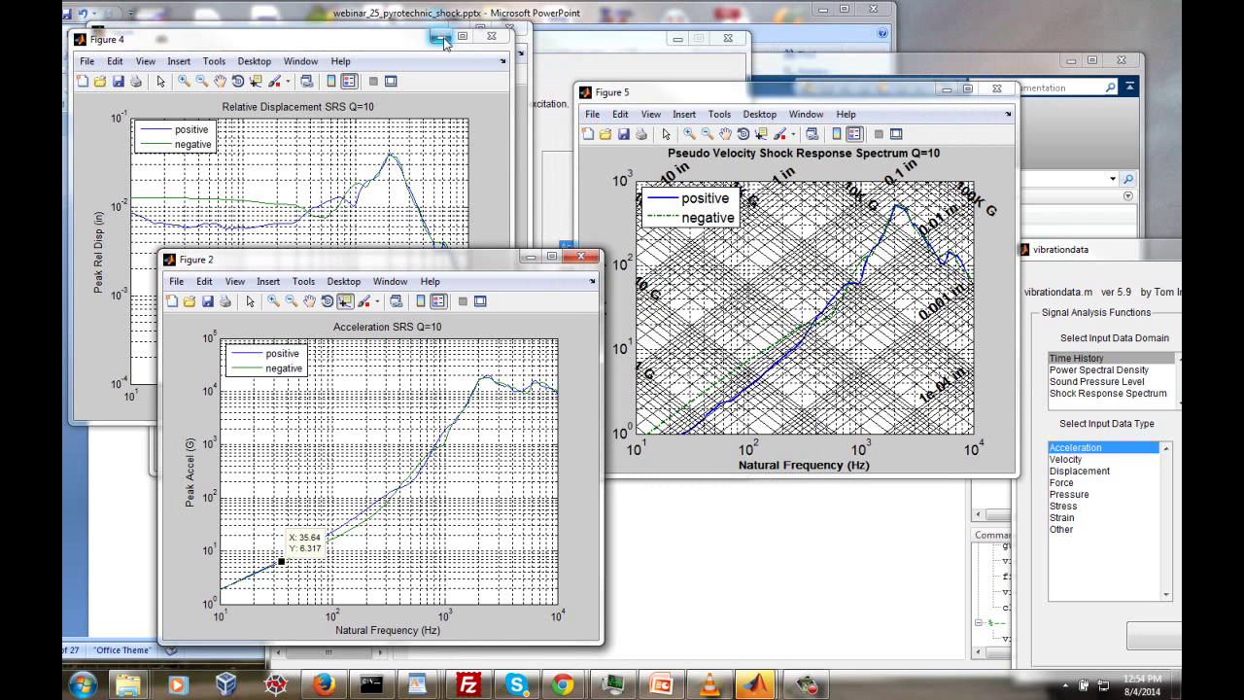
pyautogui.click(442, 39)
pyautogui.click(530, 257)
# Step: Enlarge and reposition the four-coordinate Pseudo Velocity Shock Response Spectrum figure and shift its legend to uncover the 100 G label
pyautogui.moveTo(632, 93); pyautogui.dragTo(381, 109)
pyautogui.moveTo(764, 492); pyautogui.dragTo(978, 604)
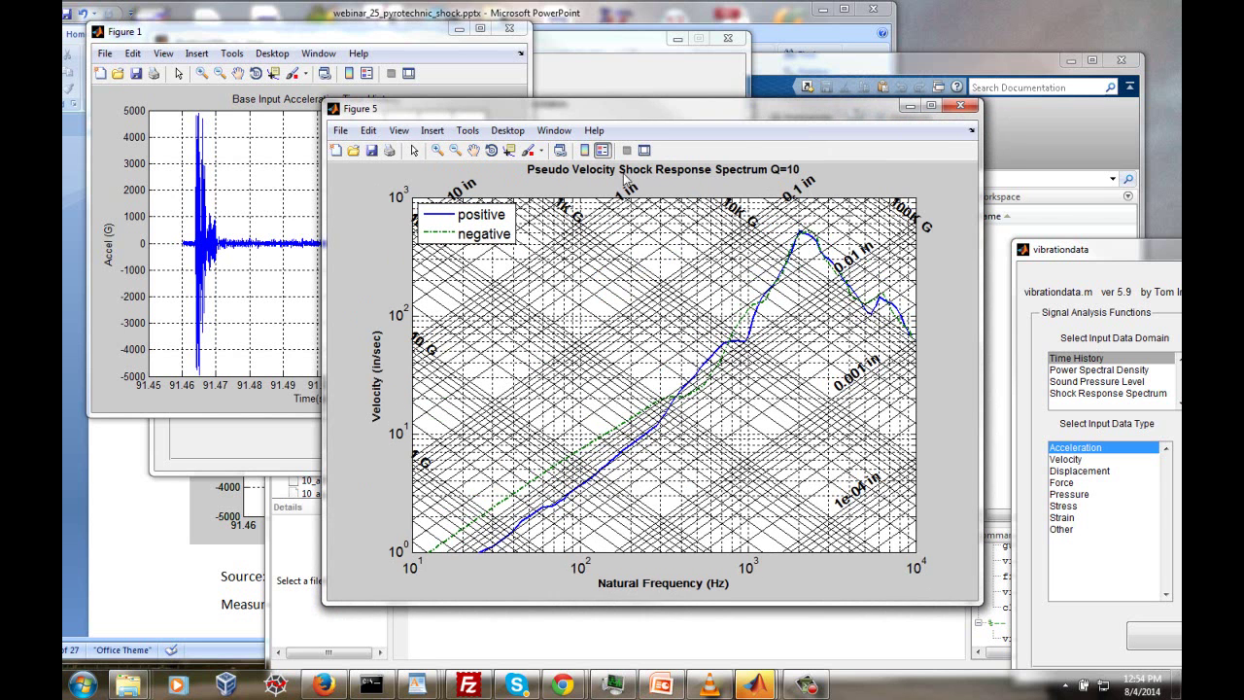
pyautogui.moveTo(622, 113); pyautogui.dragTo(579, 97)
pyautogui.moveTo(410, 193); pyautogui.dragTo(371, 251)
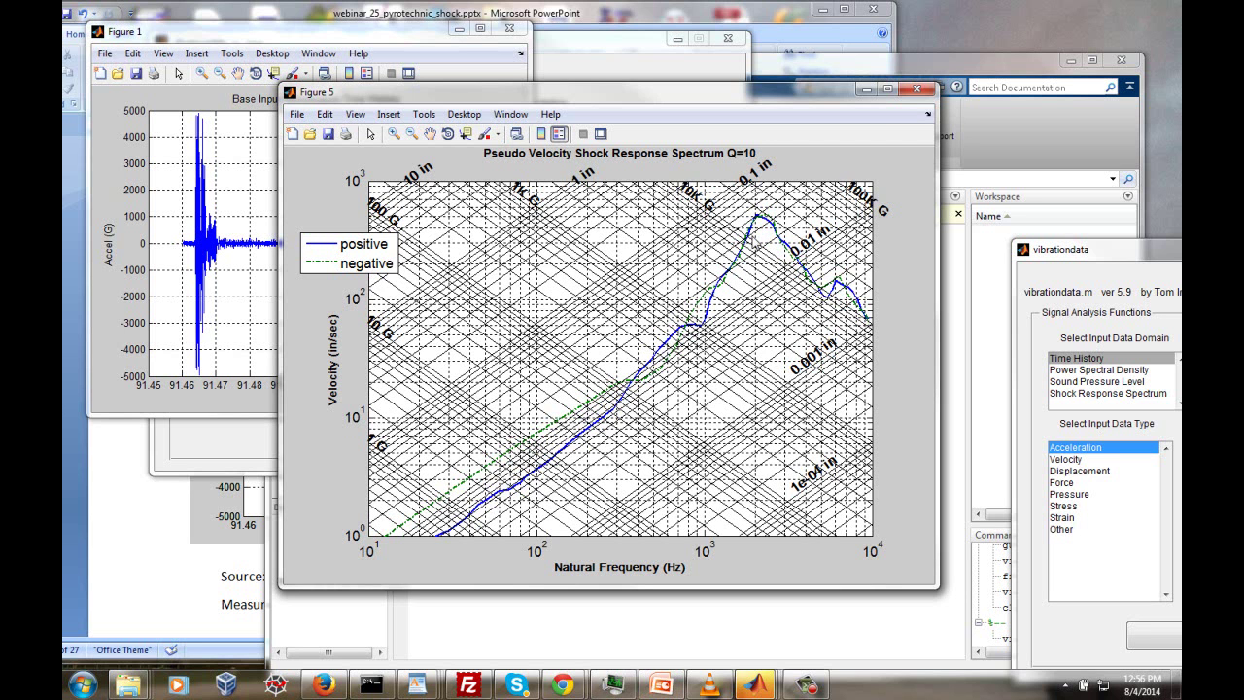
# Step: Minimize the remaining figures and the vibrationdata_srs_base window, and move the main MATLAB window aside to uncover the presentation
pyautogui.click(866, 90)
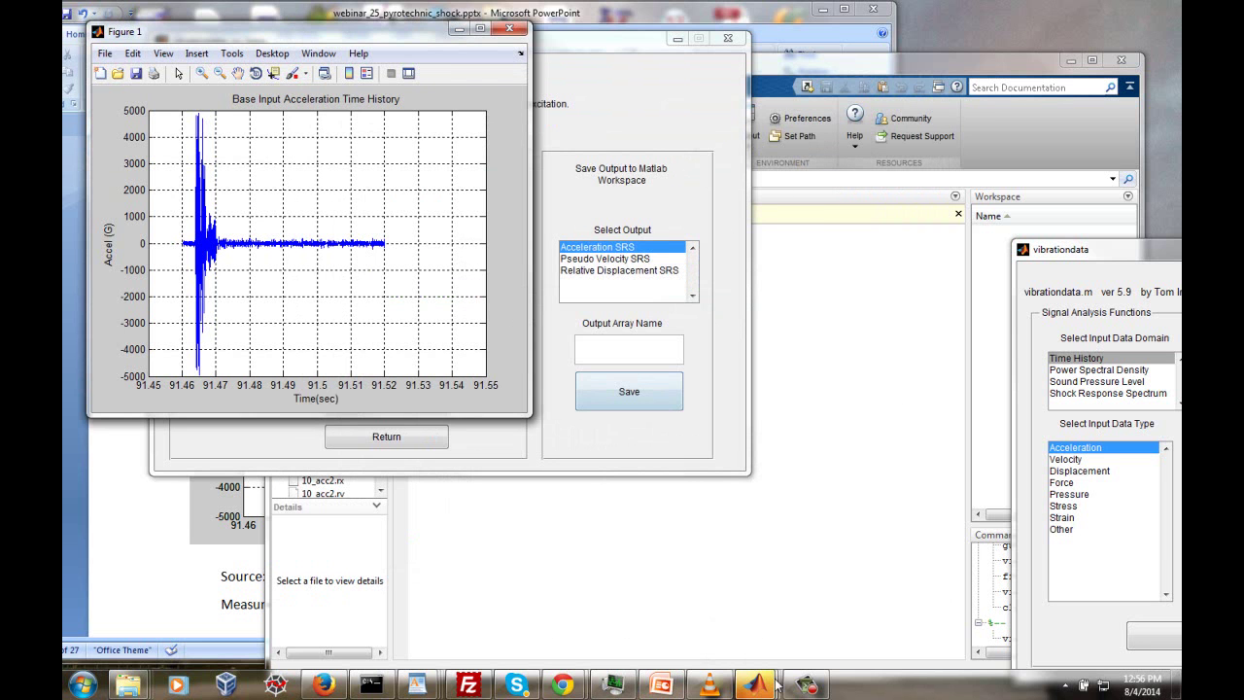
pyautogui.click(758, 686)
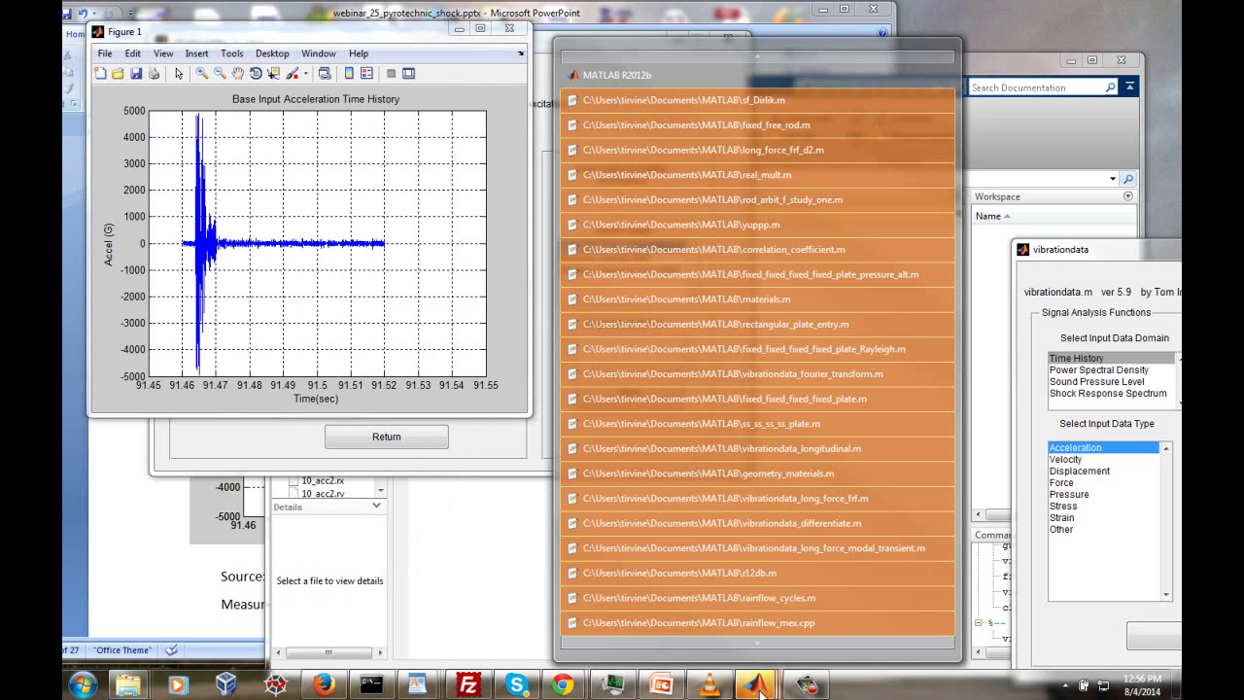
pyautogui.click(1003, 145)
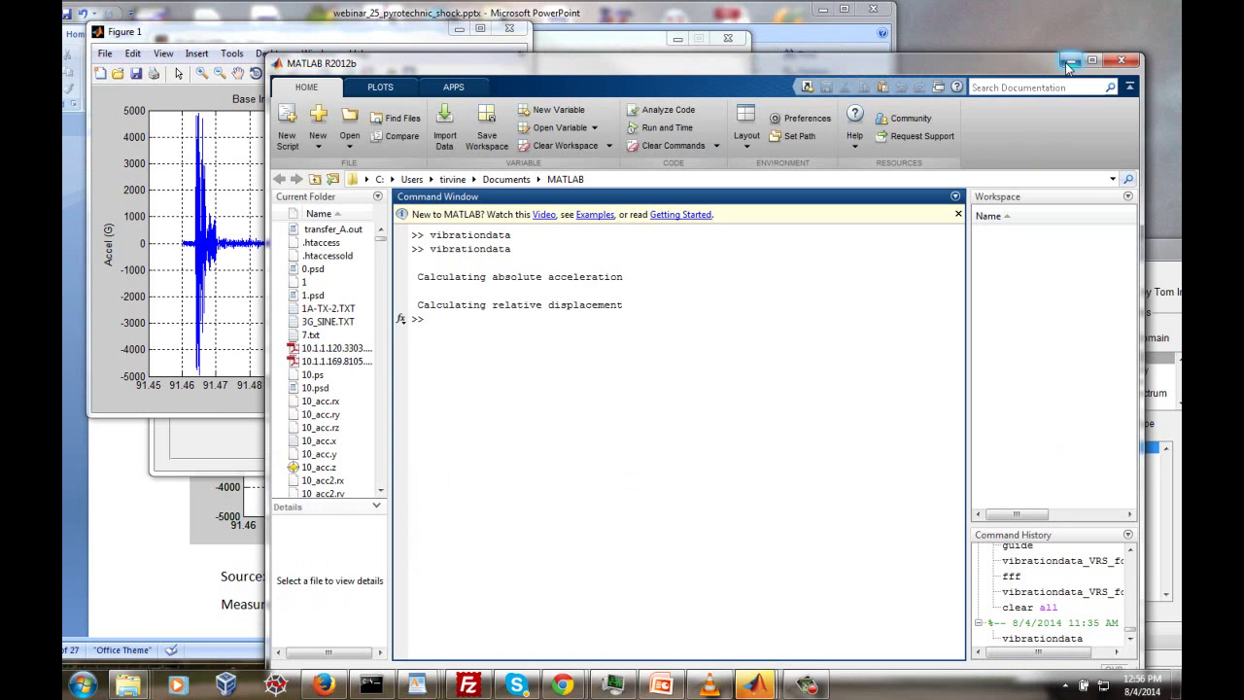
pyautogui.moveTo(619, 64); pyautogui.dragTo(1243, 91)
pyautogui.click(458, 29)
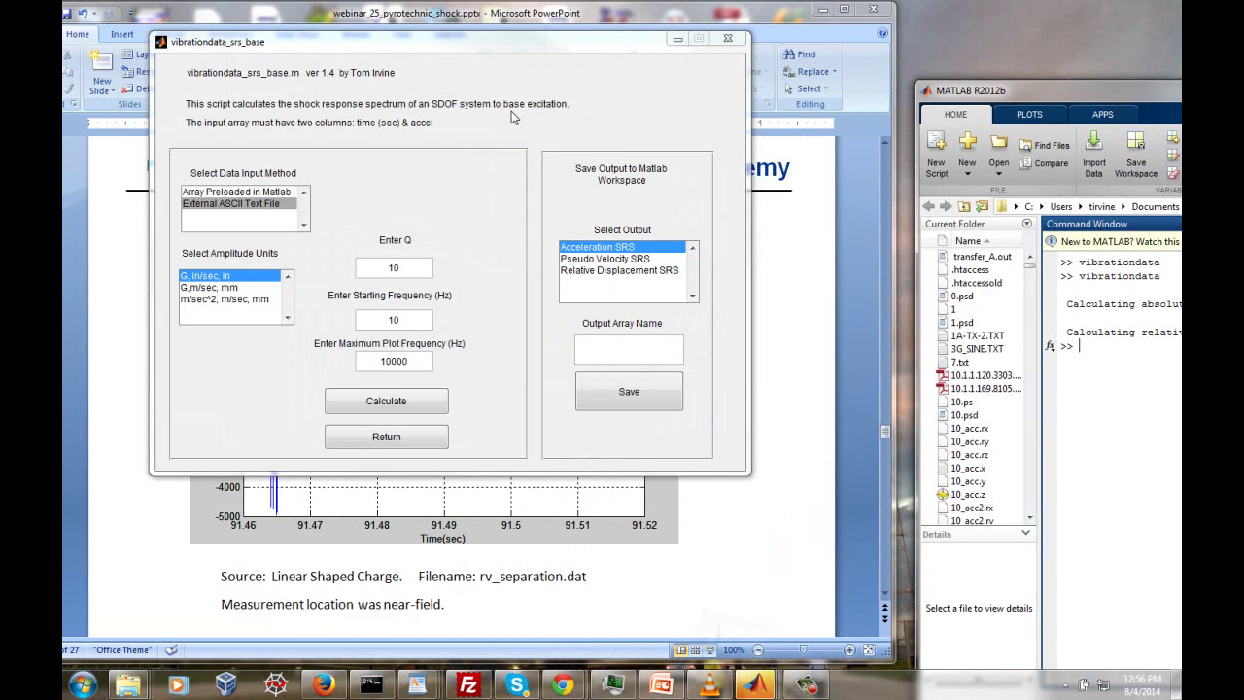
pyautogui.click(678, 38)
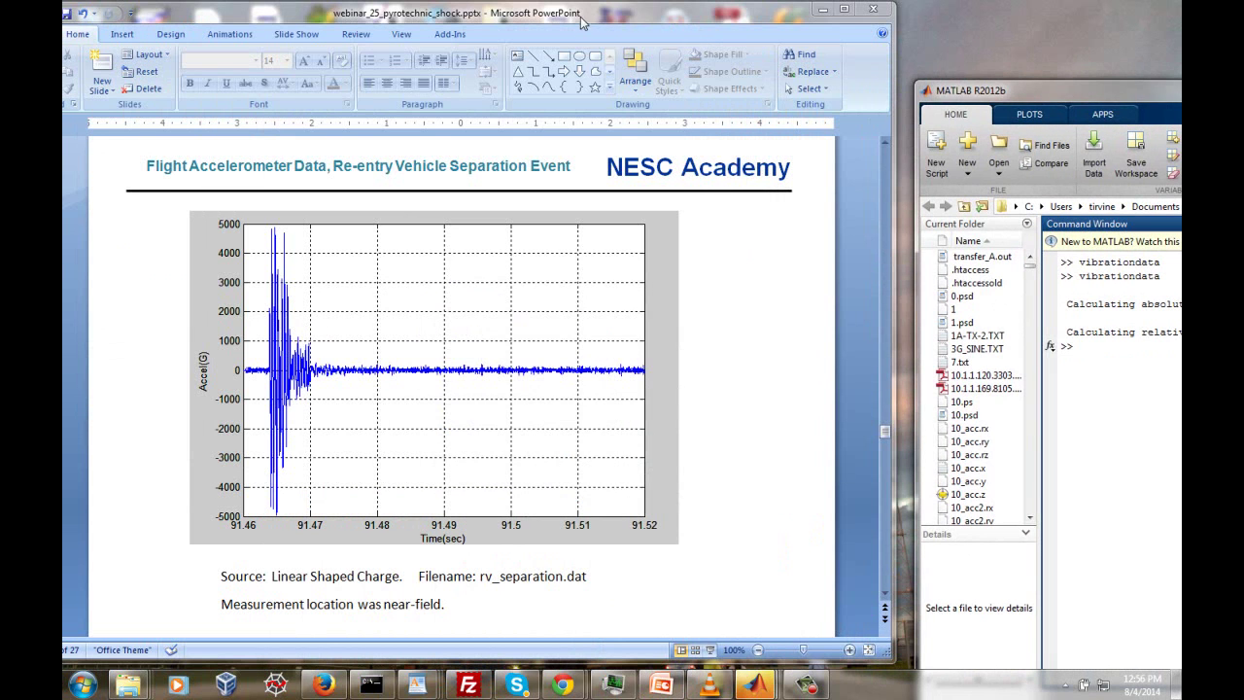
# Step: Switch to PowerPoint, start the slide show from the Re-entry Vehicle Separation Event slide, and advance to the Flight Accelerometer Data SRS slide
pyautogui.moveTo(584, 21); pyautogui.dragTo(719, 22)
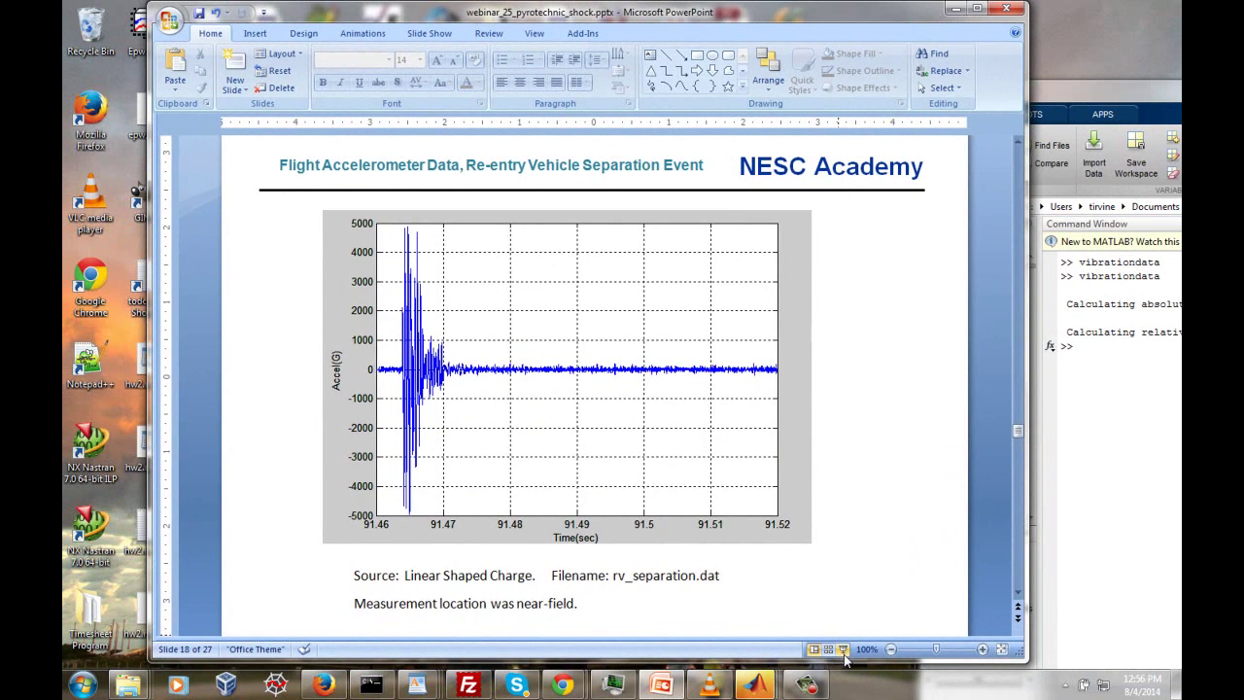
pyautogui.click(846, 650)
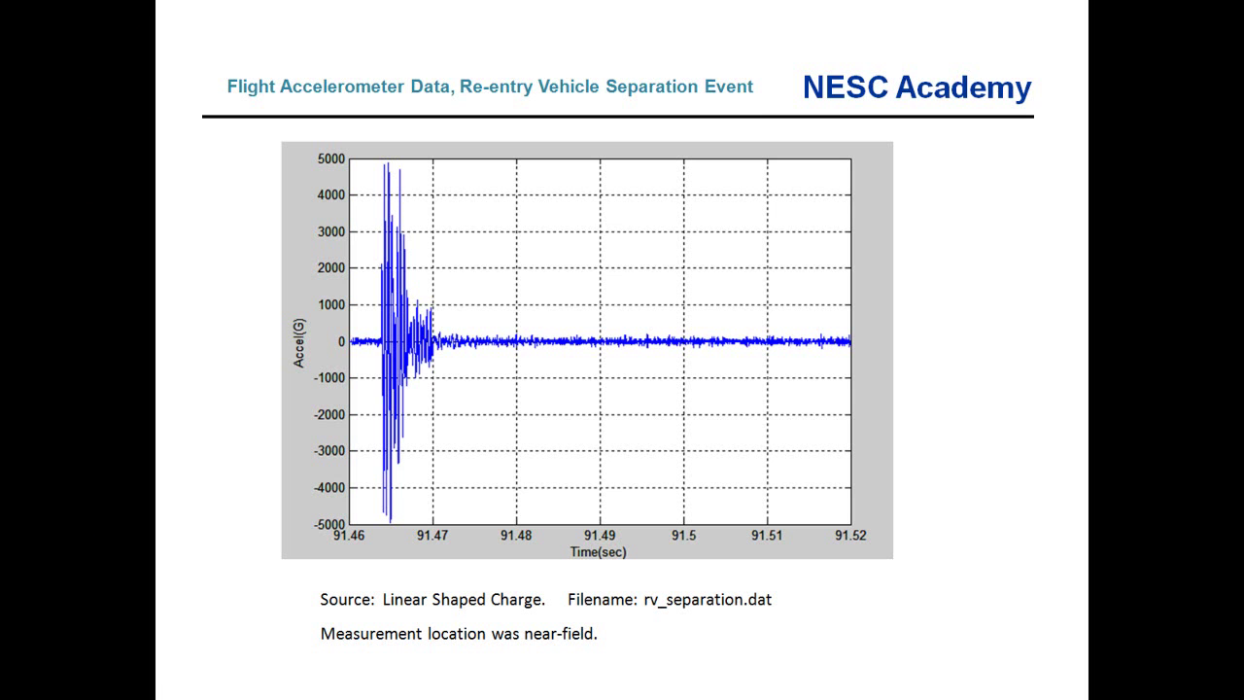
pyautogui.click(1010, 147)
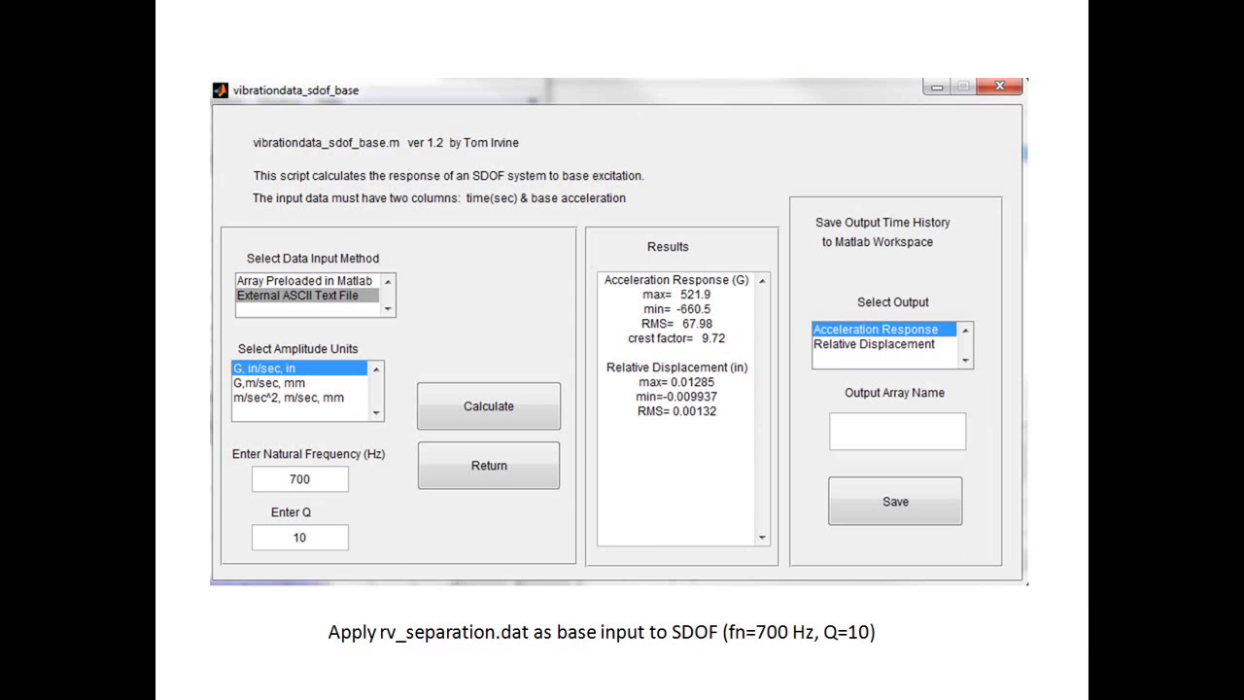
pyautogui.press('Right')
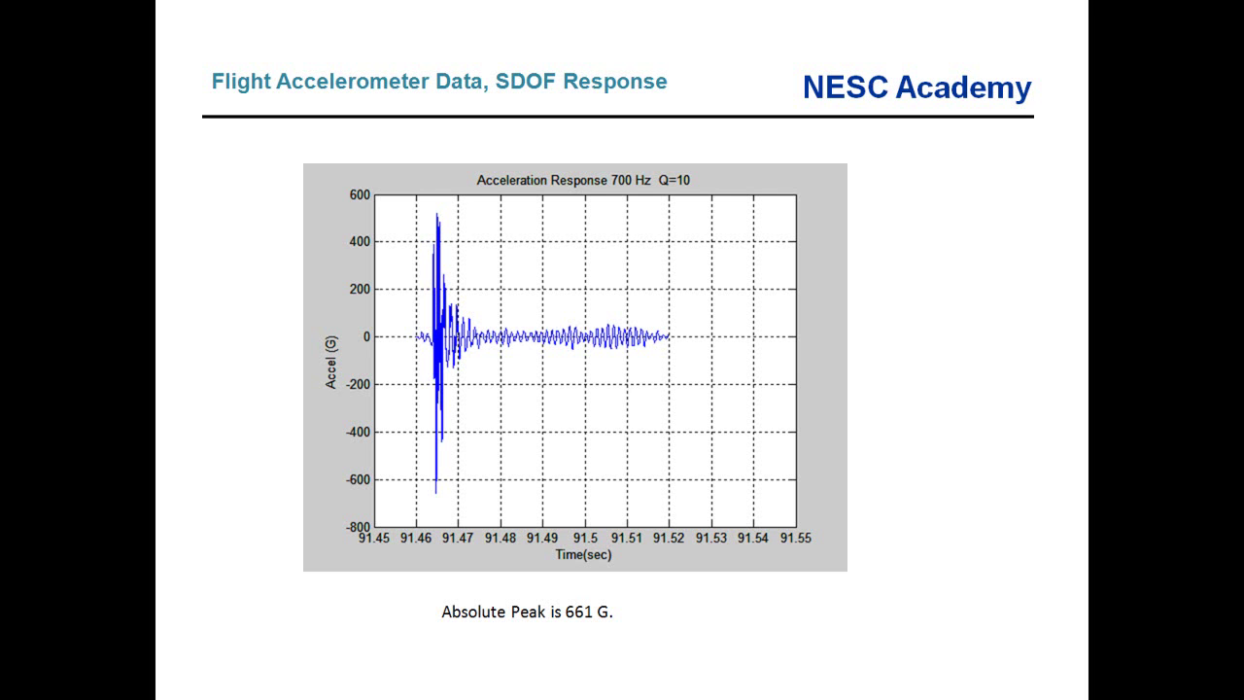
pyautogui.press('Right')
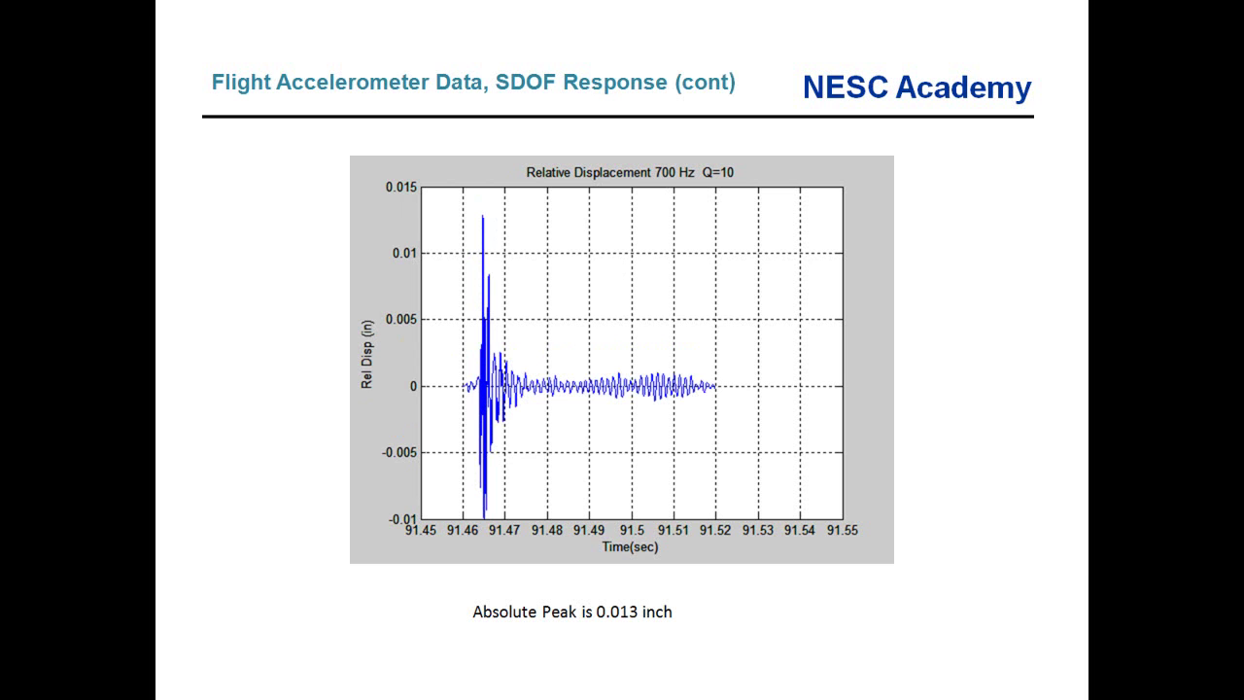
pyautogui.press('Right')
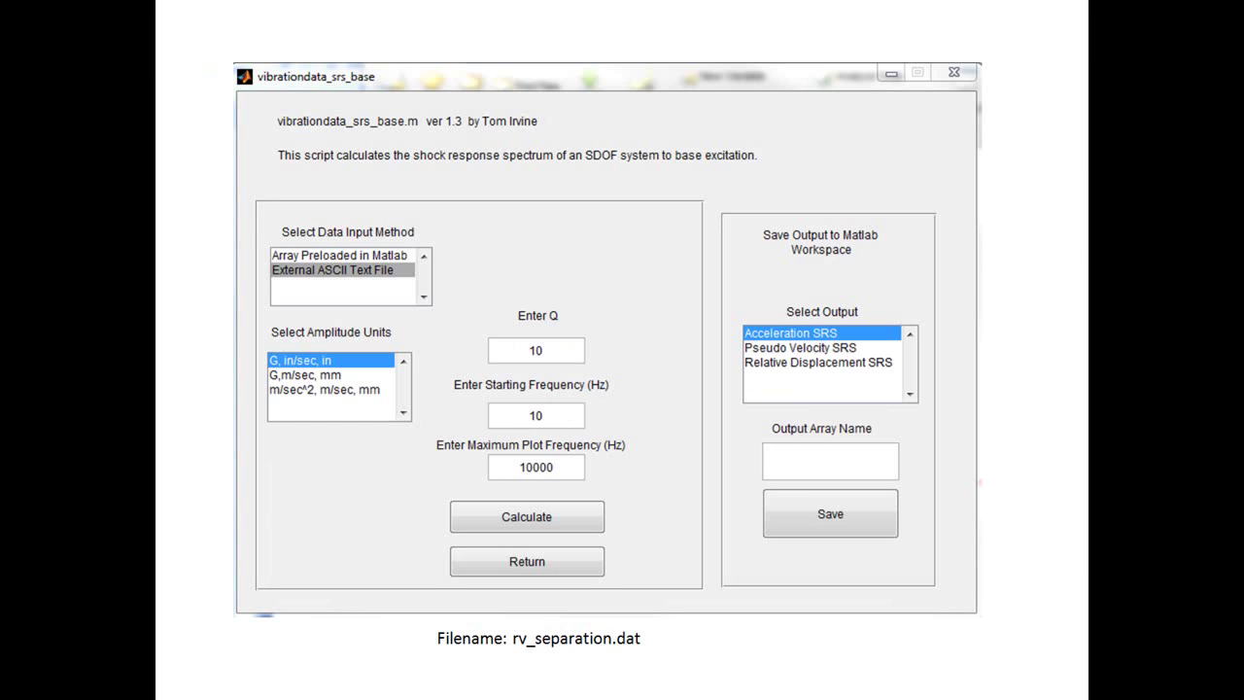
pyautogui.press('Right')
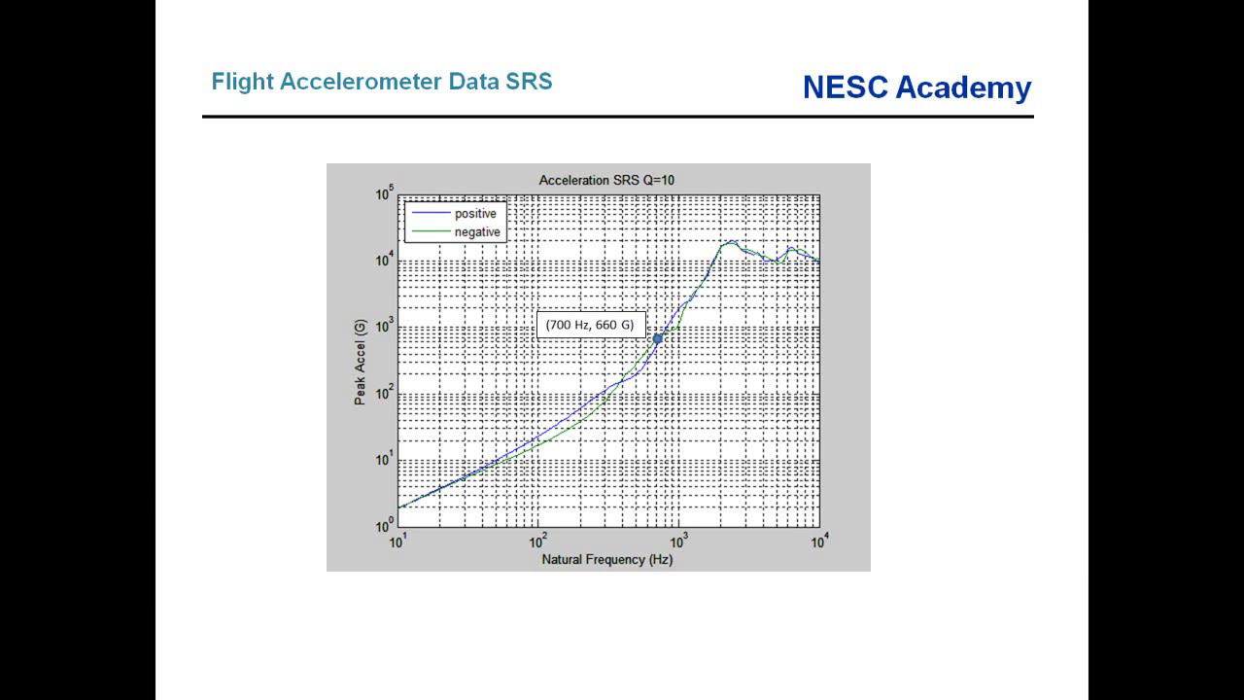